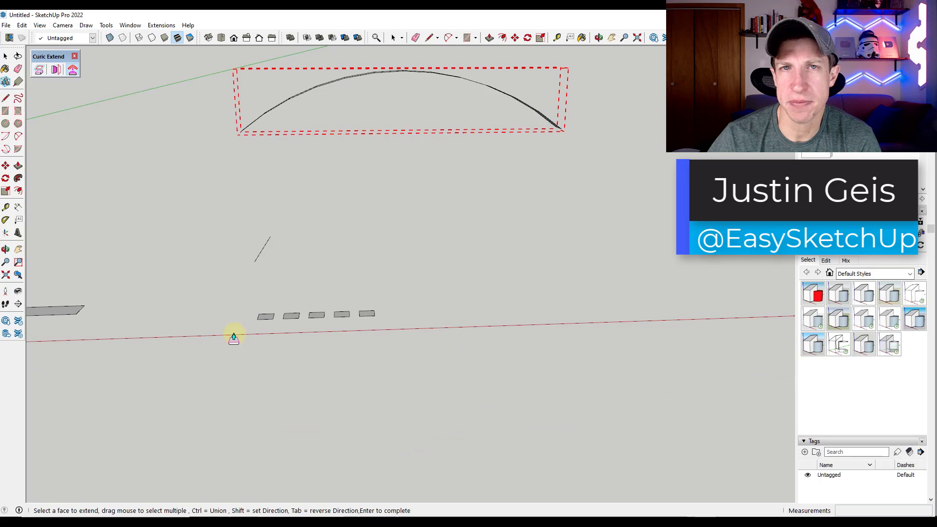
{"action": "left_click_drag", "start_coordinate": [226, 290], "coordinate": [422, 368]}
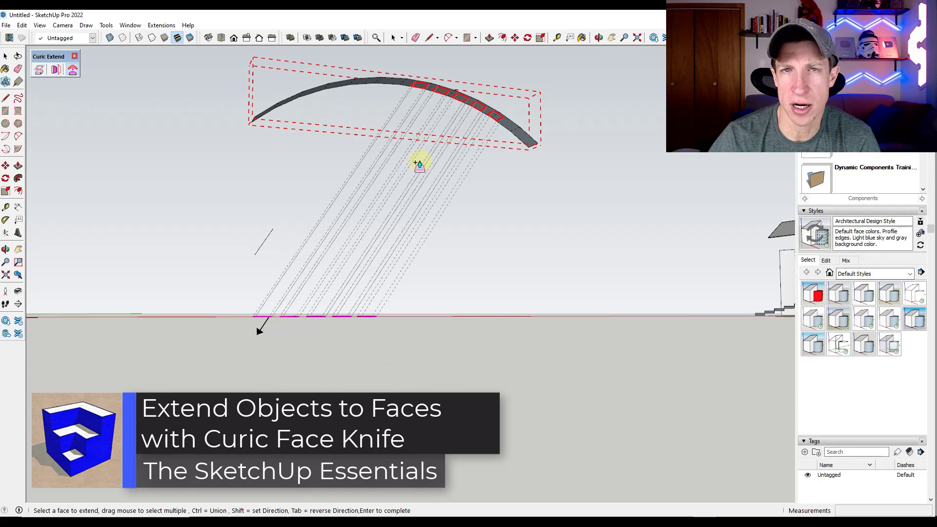
{"action": "left_click", "coordinate": [455, 130]}
{"action": "middle_click_drag", "start_coordinate": [455, 130], "coordinate": [447, 191]}
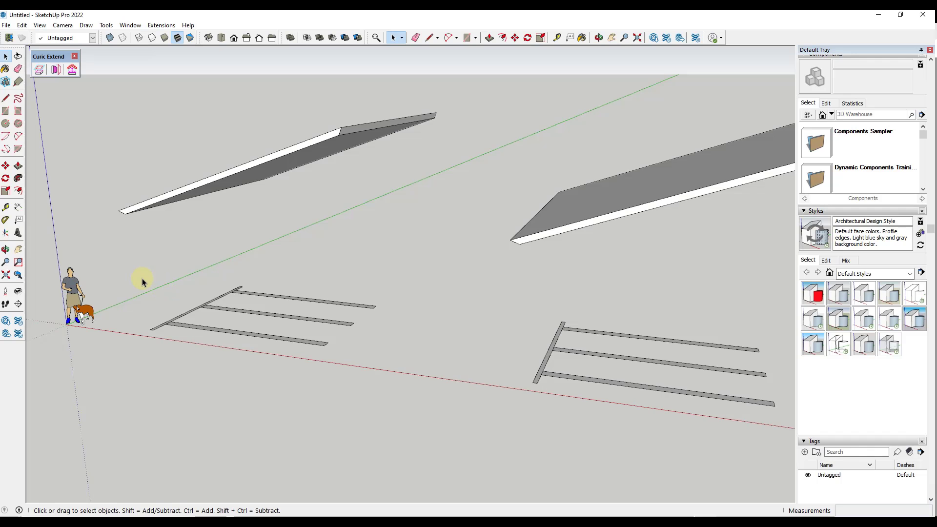
Extend the wall footprint faces beside the scale figure up to the first sloped roof's underside with Extend to Plane, and undo it.
{"action": "left_click_drag", "start_coordinate": [137, 268], "coordinate": [422, 387]}
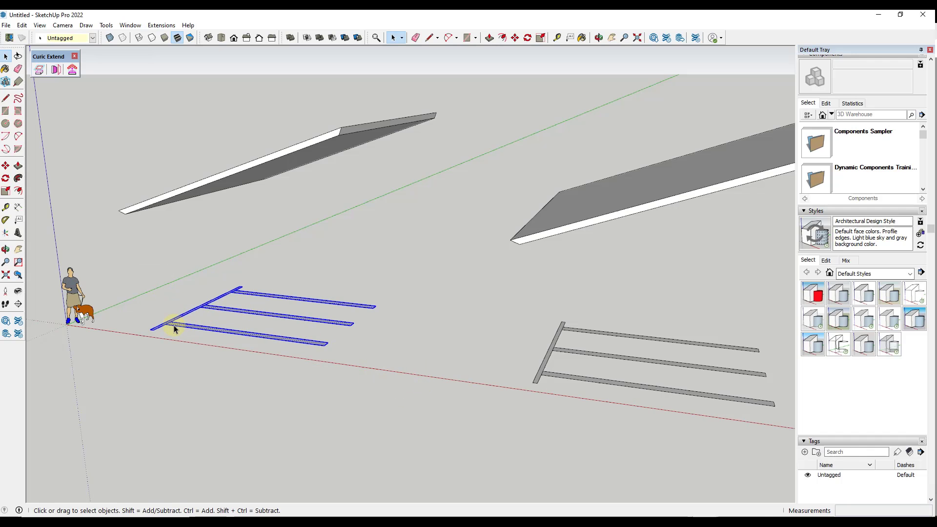
{"action": "left_click", "coordinate": [38, 71]}
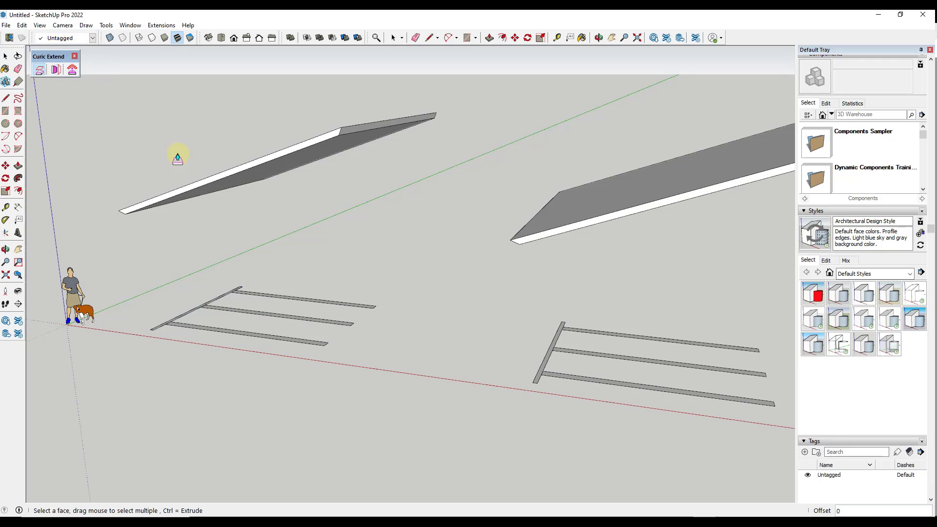
{"action": "left_click_drag", "start_coordinate": [140, 268], "coordinate": [476, 393]}
{"action": "middle_click_drag", "start_coordinate": [290, 268], "coordinate": [264, 201]}
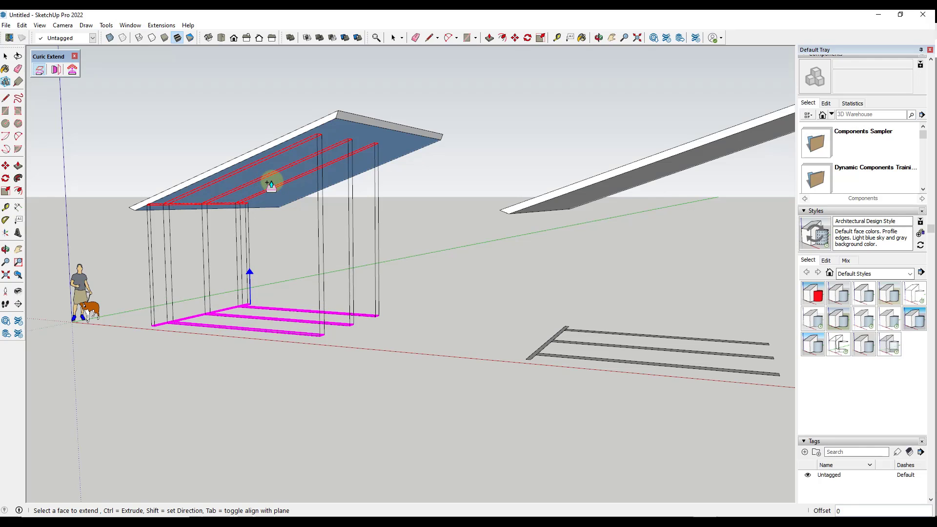
{"action": "left_click", "coordinate": [270, 186]}
{"action": "middle_click_drag", "start_coordinate": [529, 255], "coordinate": [450, 268]}
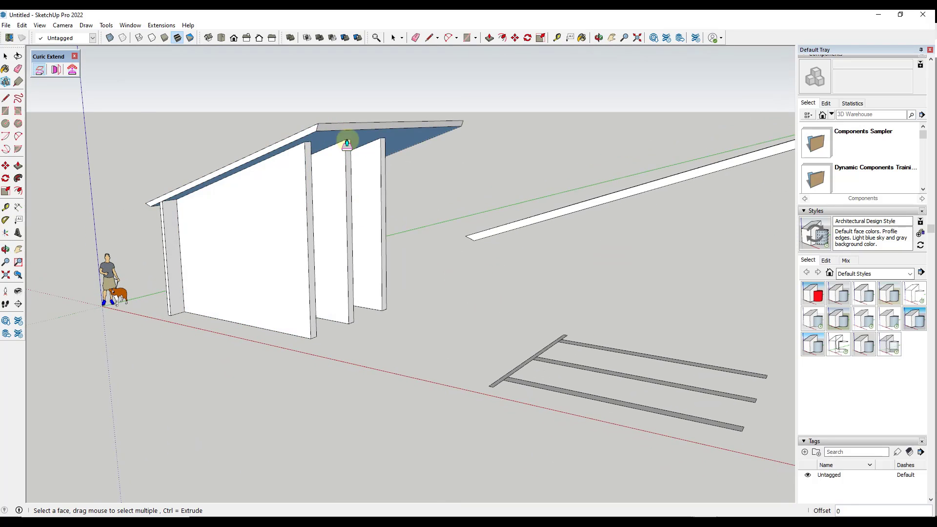
{"action": "scroll", "coordinate": [313, 222], "scroll_direction": "down", "scroll_amount": 3}
{"action": "key", "text": "ctrl+z"}
{"action": "middle_click_drag", "start_coordinate": [268, 234], "coordinate": [341, 244]}
{"action": "key", "text": "space"}
Show the Extrusion Tools toolbar.
{"action": "right_click", "coordinate": [746, 41]}
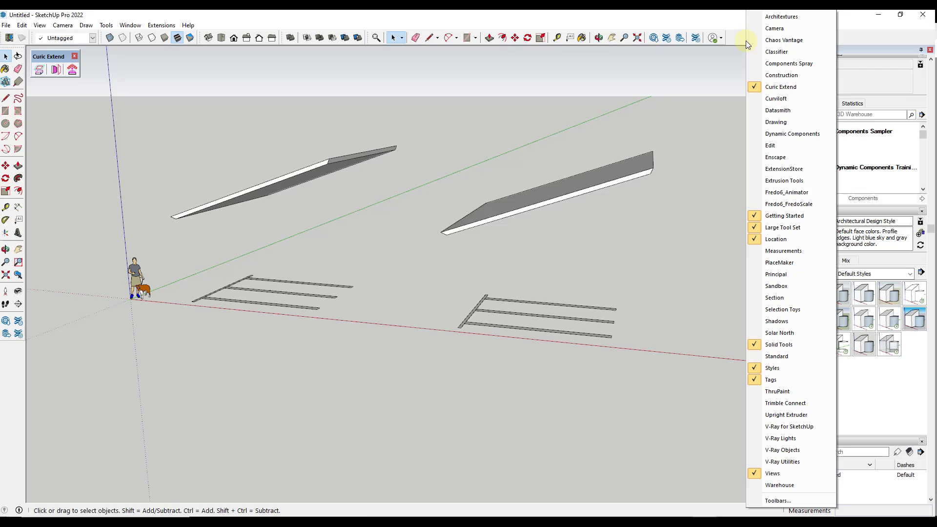
{"action": "left_click", "coordinate": [796, 185]}
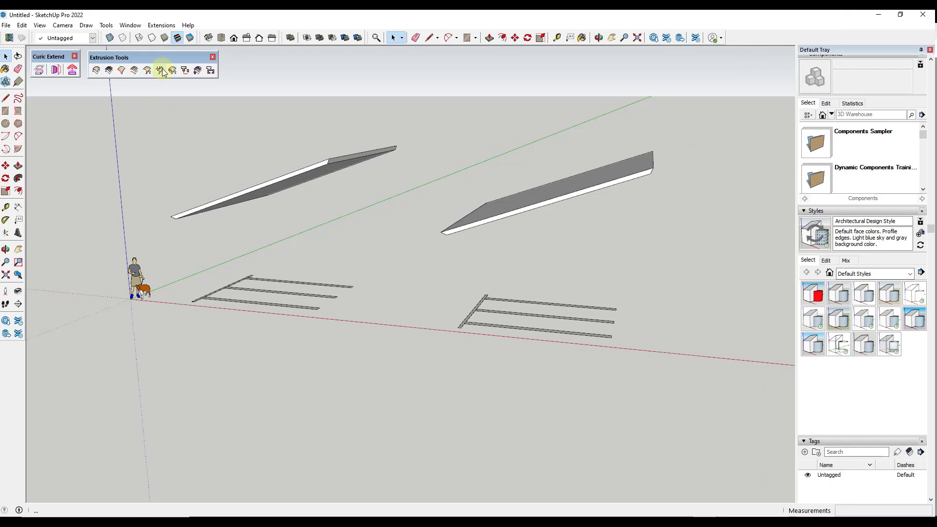
{"action": "scroll", "coordinate": [257, 265], "scroll_direction": "up", "scroll_amount": 2}
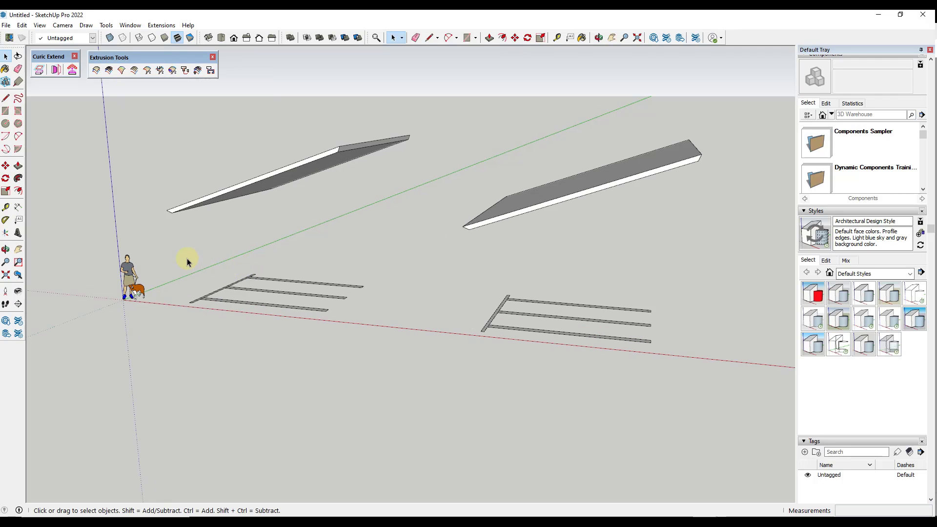
Extrude the first footprint's edges straight up to the sloped roof with Extrude Edges by Vector to Object, reversing the extrusion's faces.
{"action": "left_click_drag", "start_coordinate": [182, 256], "coordinate": [388, 343]}
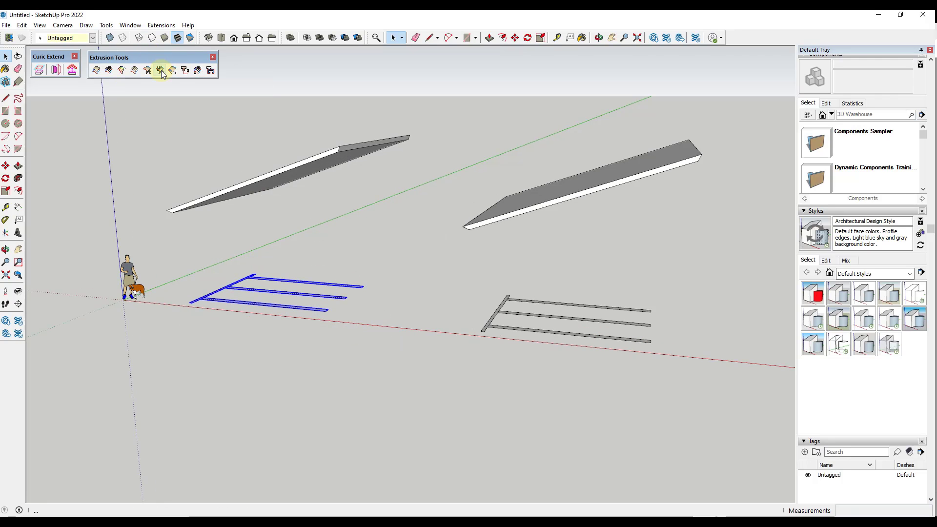
{"action": "left_click", "coordinate": [159, 70]}
{"action": "left_click", "coordinate": [189, 303]}
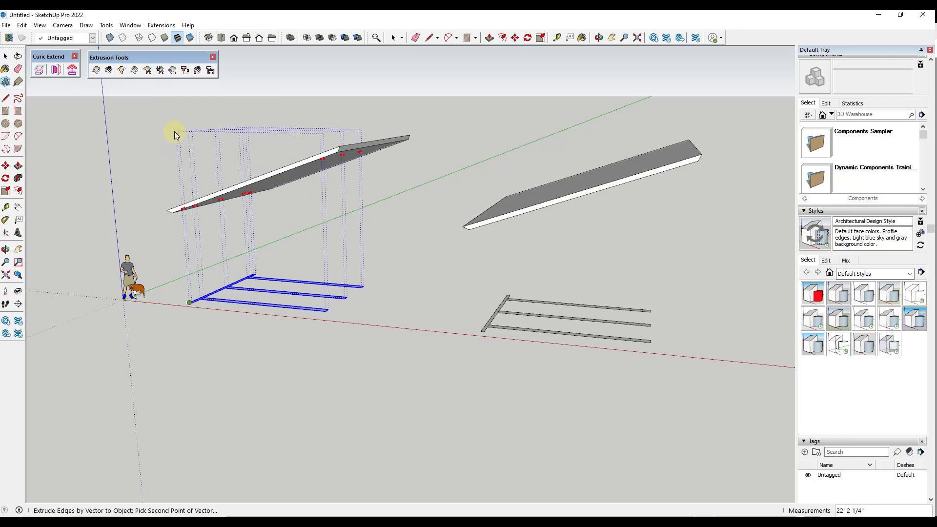
{"action": "left_click", "coordinate": [175, 131]}
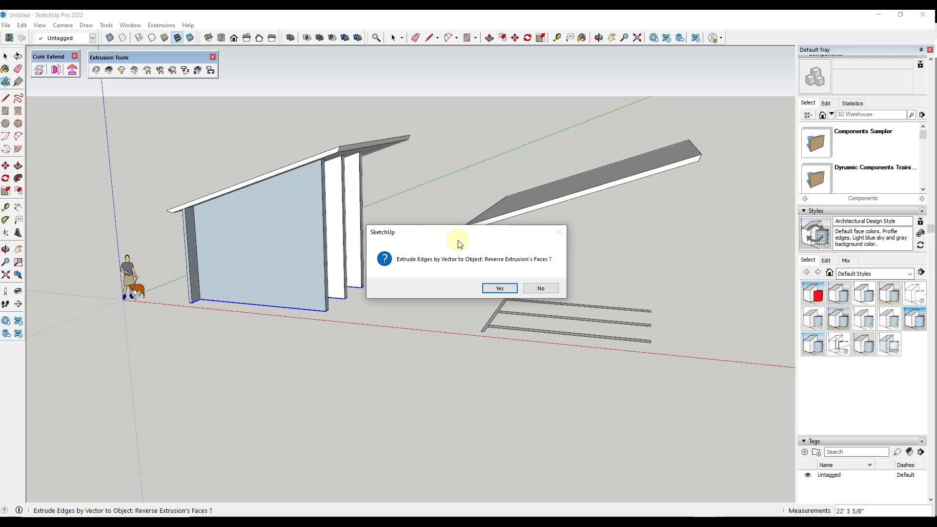
{"action": "left_click", "coordinate": [500, 289]}
{"action": "left_click", "coordinate": [541, 288]}
Examine the extruded walls under the first roof and the footprint below the second roof.
{"action": "middle_click_drag", "start_coordinate": [540, 286], "coordinate": [310, 221]}
{"action": "scroll", "coordinate": [306, 178], "scroll_direction": "up", "scroll_amount": 3}
{"action": "scroll", "coordinate": [301, 177], "scroll_direction": "down", "scroll_amount": 4}
{"action": "middle_click_drag", "start_coordinate": [300, 177], "coordinate": [314, 174]}
{"action": "scroll", "coordinate": [316, 169], "scroll_direction": "down", "scroll_amount": 4}
{"action": "scroll", "coordinate": [299, 170], "scroll_direction": "up", "scroll_amount": 5}
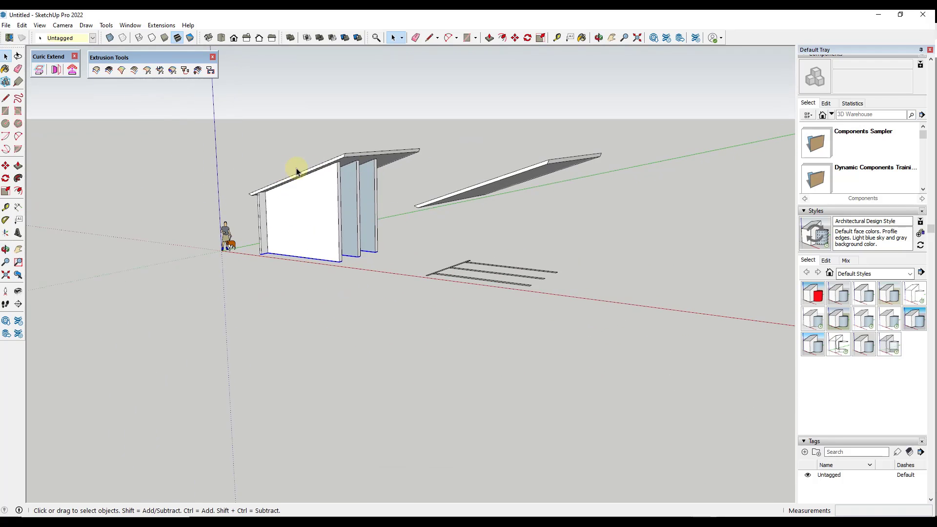
{"action": "scroll", "coordinate": [264, 151], "scroll_direction": "down", "scroll_amount": 4}
{"action": "middle_click_drag", "start_coordinate": [265, 156], "coordinate": [322, 205]}
{"action": "scroll", "coordinate": [527, 288], "scroll_direction": "up", "scroll_amount": 3}
{"action": "scroll", "coordinate": [423, 290], "scroll_direction": "up", "scroll_amount": 3}
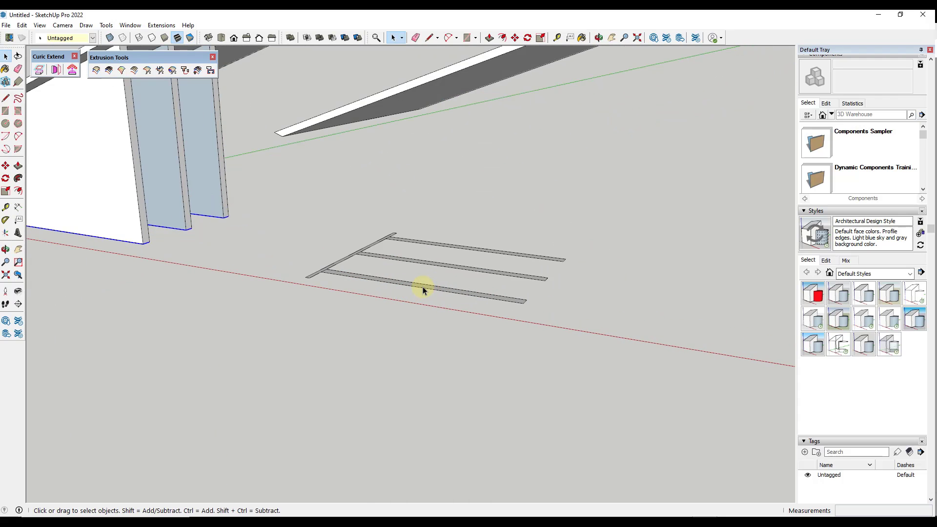
Try to extrude all four separate footprint strips below the second roof at once with Extrude Edges by Vector to Object.
{"action": "left_click", "coordinate": [422, 290]}
{"action": "left_click", "coordinate": [449, 267]}
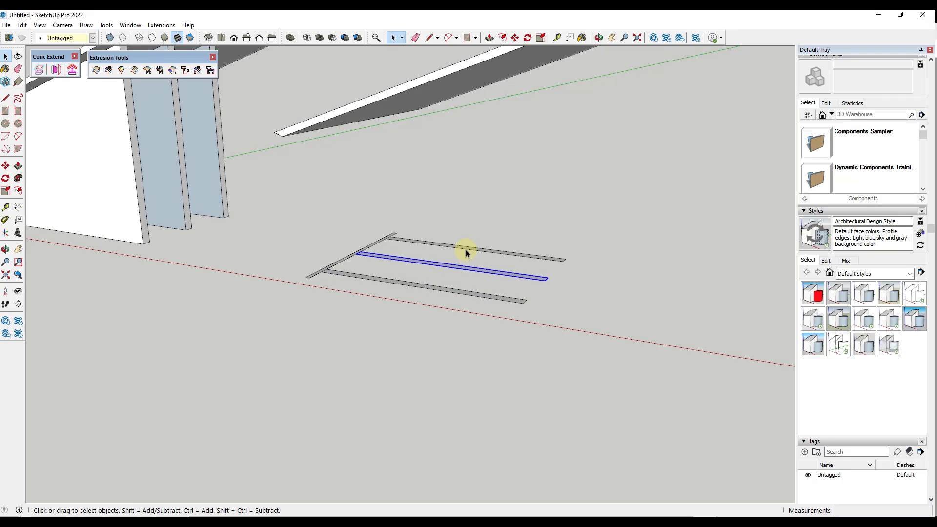
{"action": "left_click", "coordinate": [466, 248]}
{"action": "left_click", "coordinate": [371, 244]}
{"action": "scroll", "coordinate": [420, 244], "scroll_direction": "down", "scroll_amount": 3}
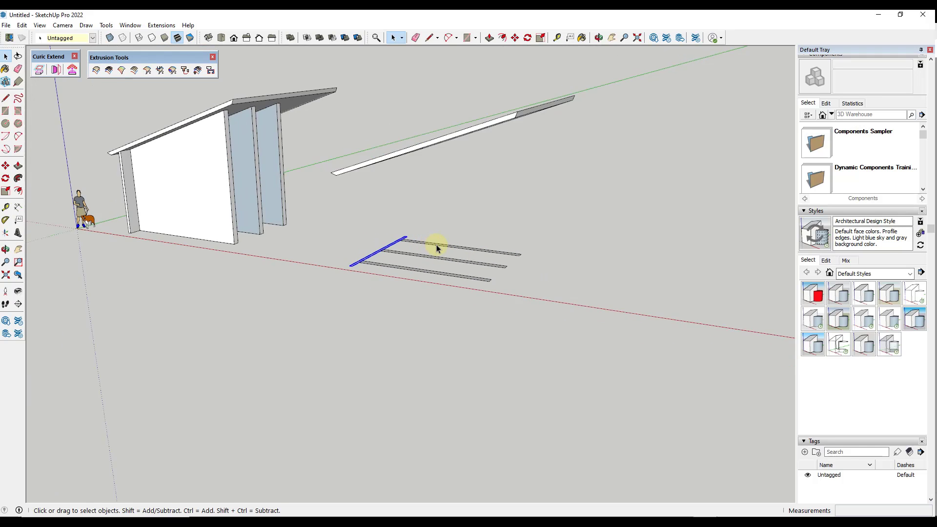
{"action": "scroll", "coordinate": [421, 254], "scroll_direction": "up", "scroll_amount": 2}
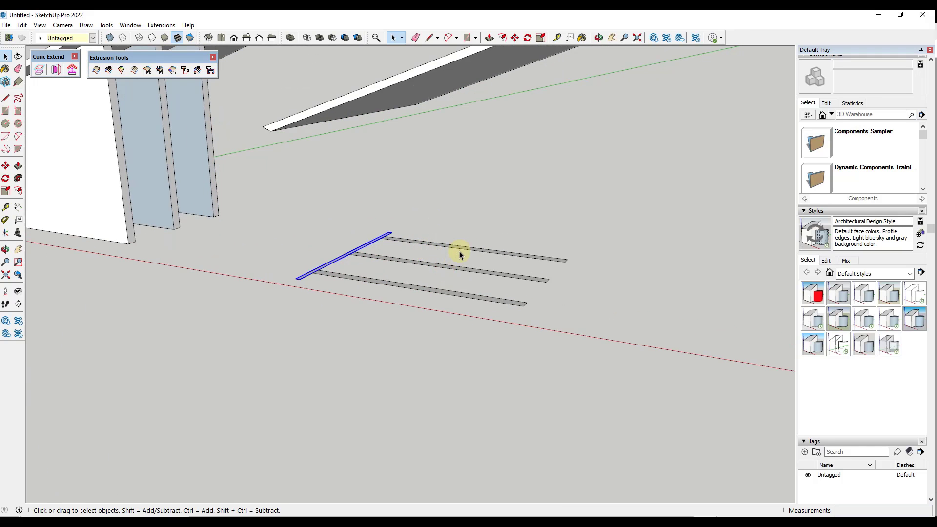
{"action": "left_click_drag", "start_coordinate": [262, 204], "coordinate": [656, 366]}
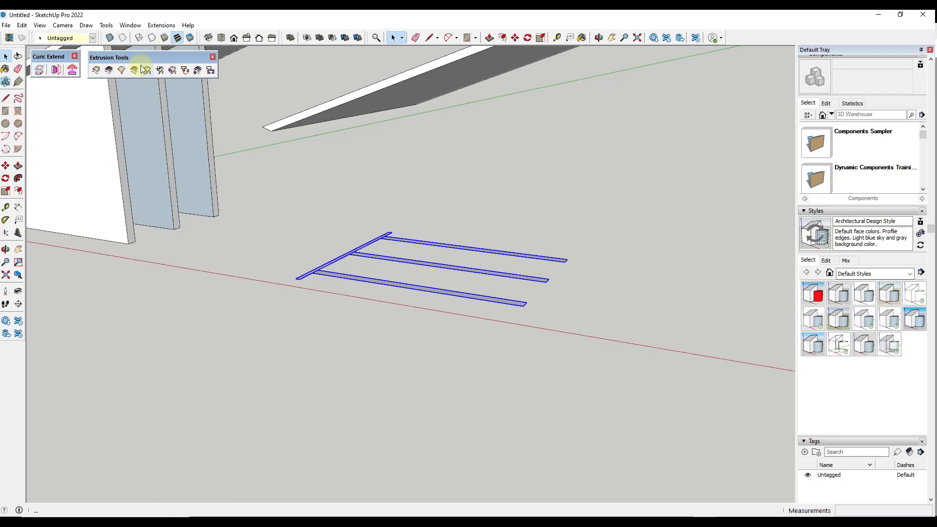
{"action": "left_click", "coordinate": [160, 72]}
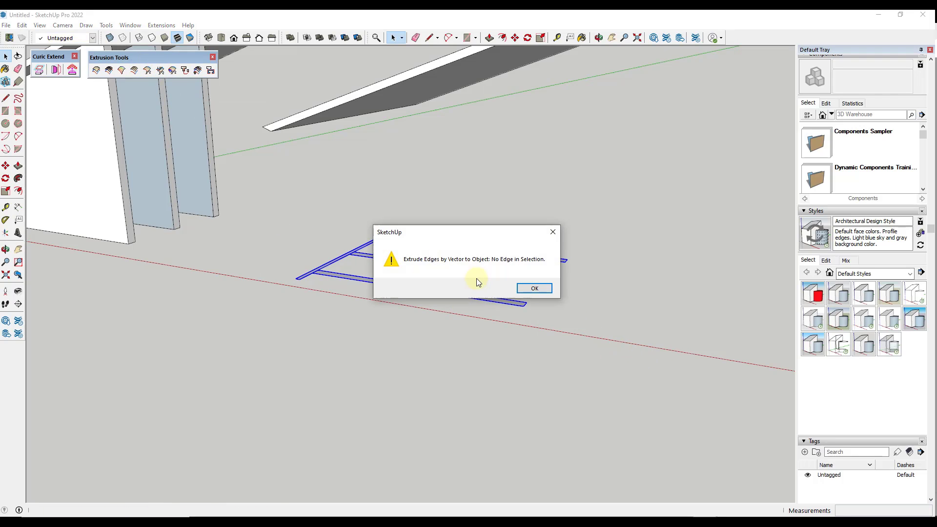
{"action": "left_click", "coordinate": [535, 288]}
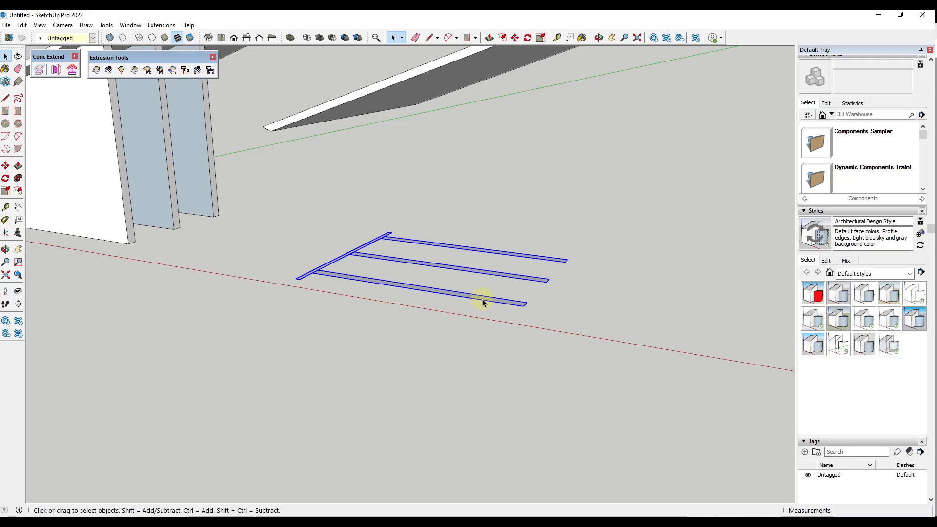
Try Extrude Edges by Vector to Object on the middle strip's edges inside its group, up to the second roof, and undo it.
{"action": "double_click", "coordinate": [374, 252]}
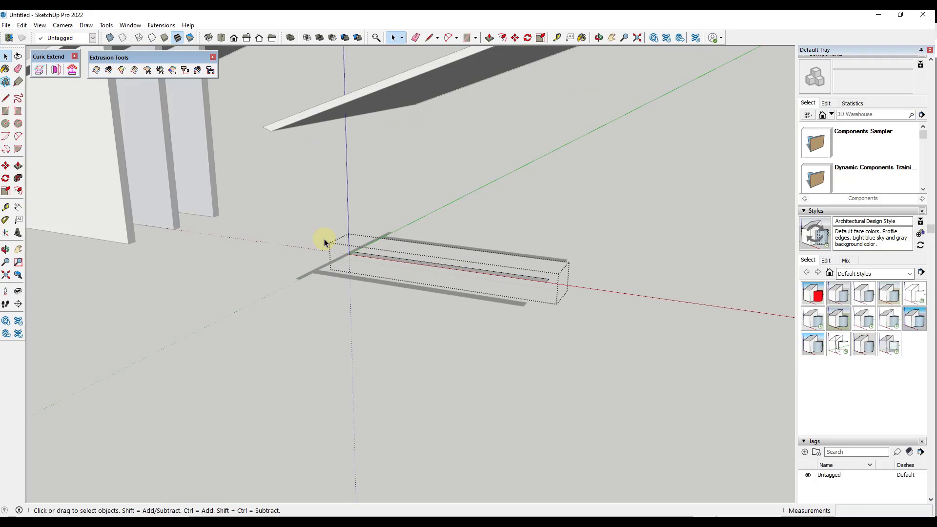
{"action": "left_click_drag", "start_coordinate": [321, 229], "coordinate": [778, 359]}
{"action": "left_click", "coordinate": [160, 71]}
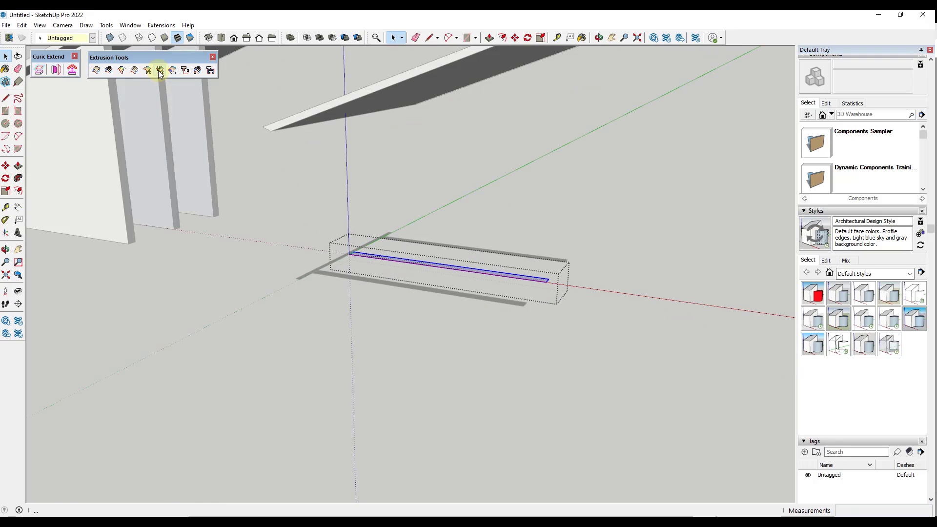
{"action": "left_click", "coordinate": [435, 266]}
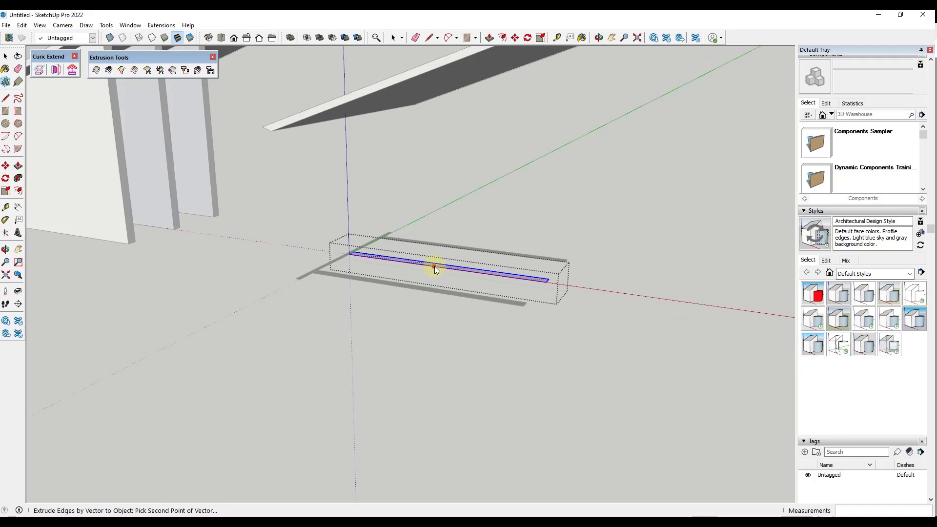
{"action": "left_click", "coordinate": [436, 81]}
{"action": "left_click", "coordinate": [502, 291]}
{"action": "key", "text": "ctrl+z"}
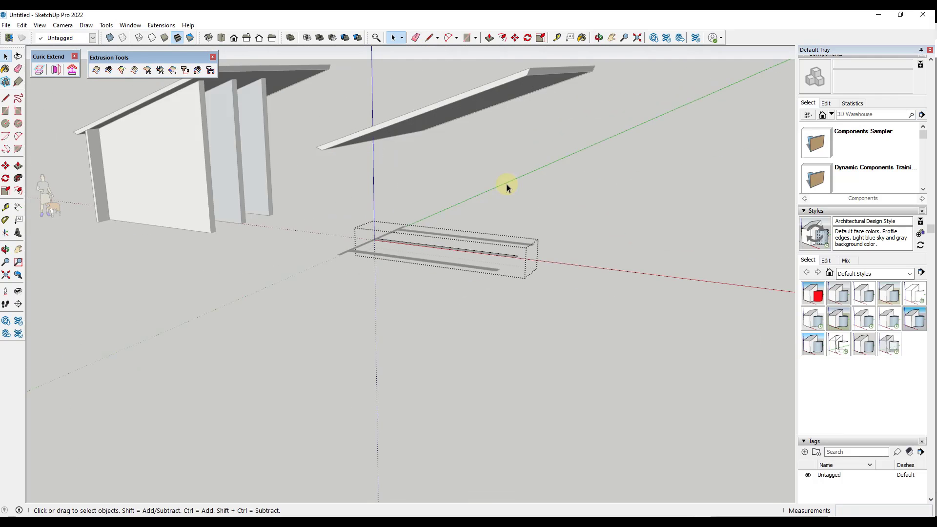
{"action": "left_click", "coordinate": [509, 184]}
{"action": "middle_click_drag", "start_coordinate": [508, 184], "coordinate": [465, 194]}
{"action": "key", "text": "space"}
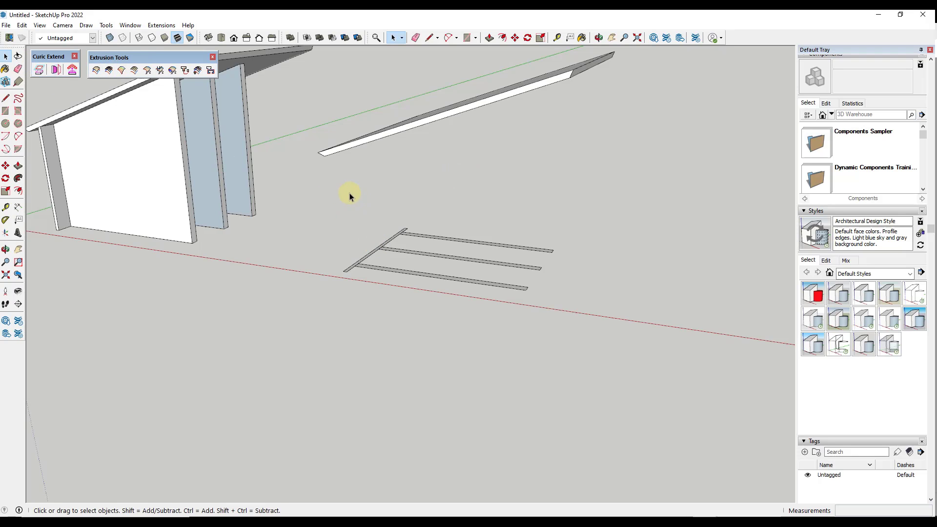
Extend the four separate footprint strips up to the underside of the second sloped roof with Extend to Plane.
{"action": "left_click_drag", "start_coordinate": [342, 191], "coordinate": [620, 342]}
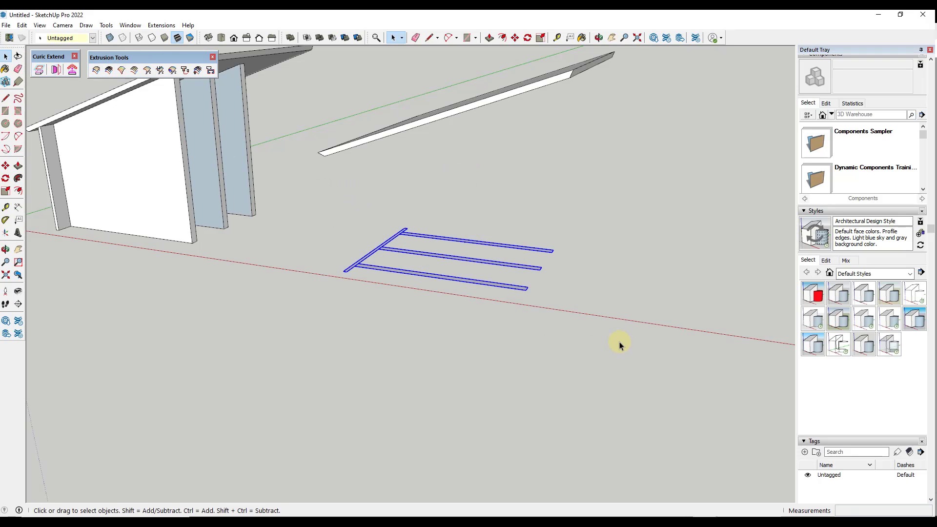
{"action": "left_click", "coordinate": [39, 71]}
{"action": "left_click_drag", "start_coordinate": [303, 193], "coordinate": [632, 330]}
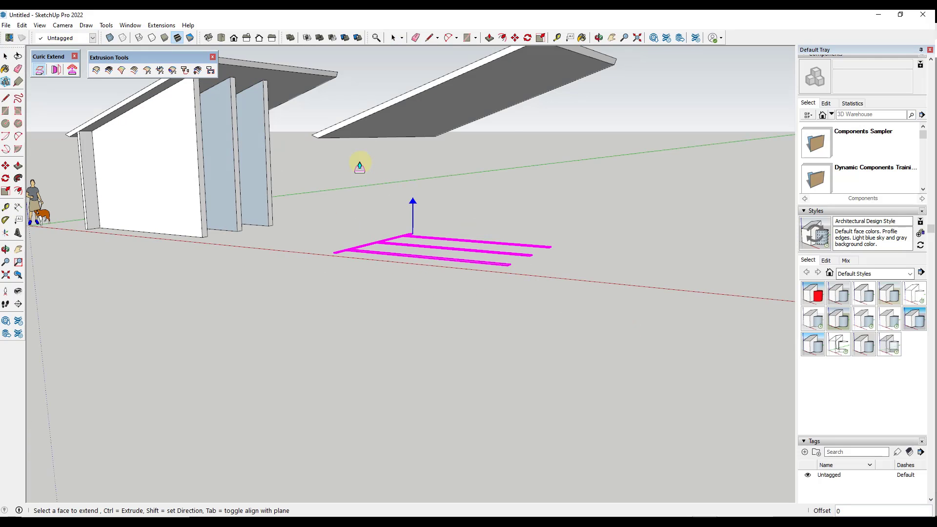
{"action": "left_click", "coordinate": [449, 120]}
{"action": "middle_click_drag", "start_coordinate": [579, 205], "coordinate": [575, 234]}
{"action": "left_click", "coordinate": [346, 210]}
{"action": "left_click", "coordinate": [428, 213]}
{"action": "left_click", "coordinate": [534, 180]}
{"action": "left_click", "coordinate": [558, 177]}
Extend the long strip face up to the plane of the third roof's underside, beyond the roof's edge, and undo it.
{"action": "middle_click_drag", "start_coordinate": [542, 176], "coordinate": [438, 199]}
{"action": "scroll", "coordinate": [432, 149], "scroll_direction": "up", "scroll_amount": 3}
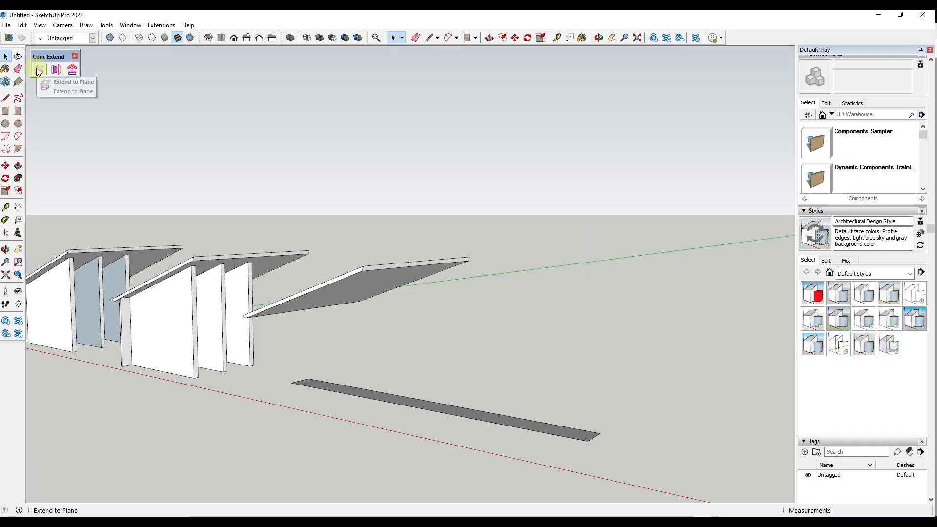
{"action": "middle_click_drag", "start_coordinate": [396, 389], "coordinate": [429, 327]}
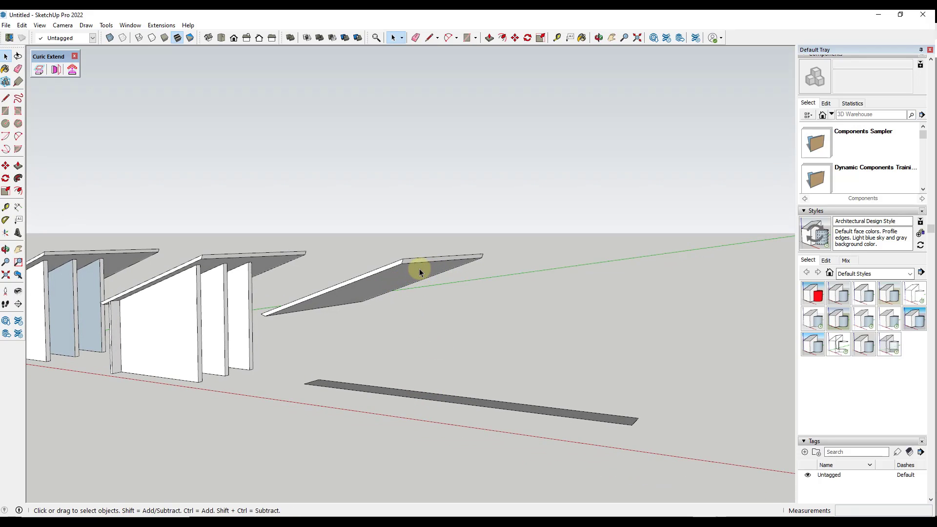
{"action": "middle_click_drag", "start_coordinate": [435, 332], "coordinate": [237, 298]}
{"action": "left_click", "coordinate": [39, 69]}
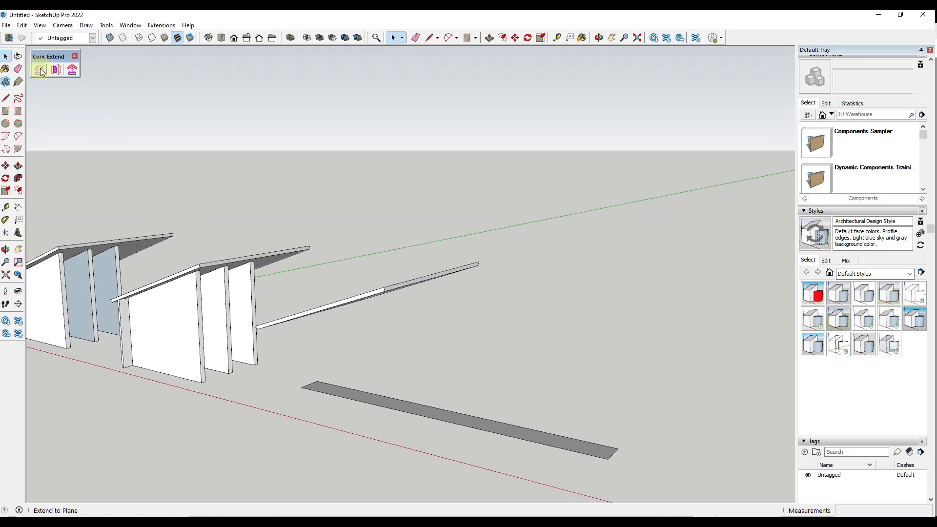
{"action": "left_click", "coordinate": [372, 398]}
{"action": "middle_click_drag", "start_coordinate": [381, 397], "coordinate": [385, 268]}
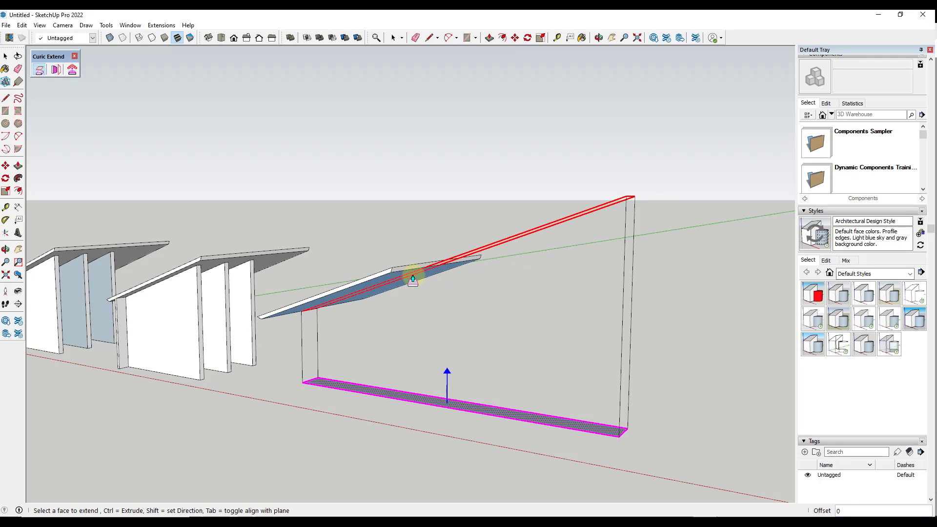
{"action": "left_click", "coordinate": [376, 287]}
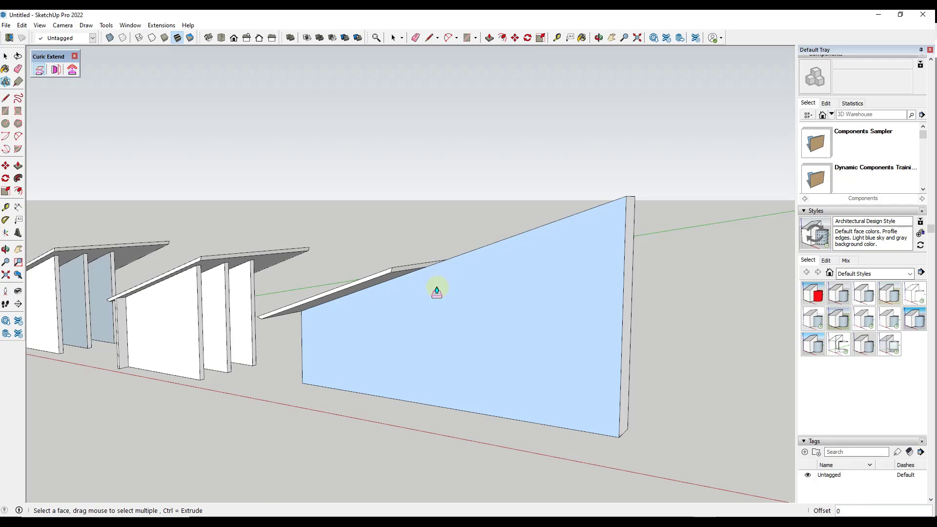
{"action": "middle_click_drag", "start_coordinate": [434, 299], "coordinate": [464, 270]}
{"action": "key", "text": "ctrl+z"}
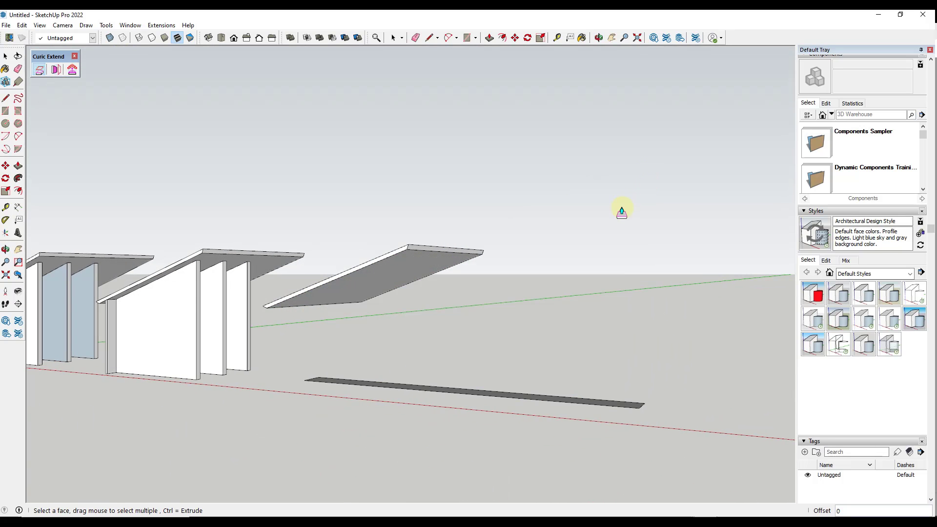
Extend the five small footprints along the slanted line's direction up to the flat overhead strip with Extend to Plane, and undo it.
{"action": "middle_click_drag", "start_coordinate": [504, 368], "coordinate": [508, 415]}
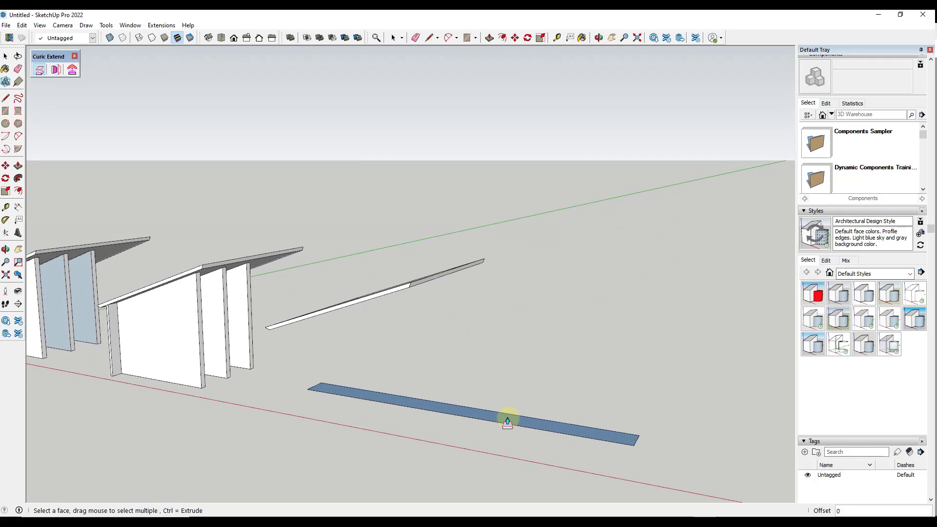
{"action": "middle_click_drag", "start_coordinate": [424, 274], "coordinate": [447, 214]}
{"action": "key", "text": "space"}
{"action": "left_click", "coordinate": [40, 71]}
{"action": "middle_click_drag", "start_coordinate": [296, 291], "coordinate": [299, 291]}
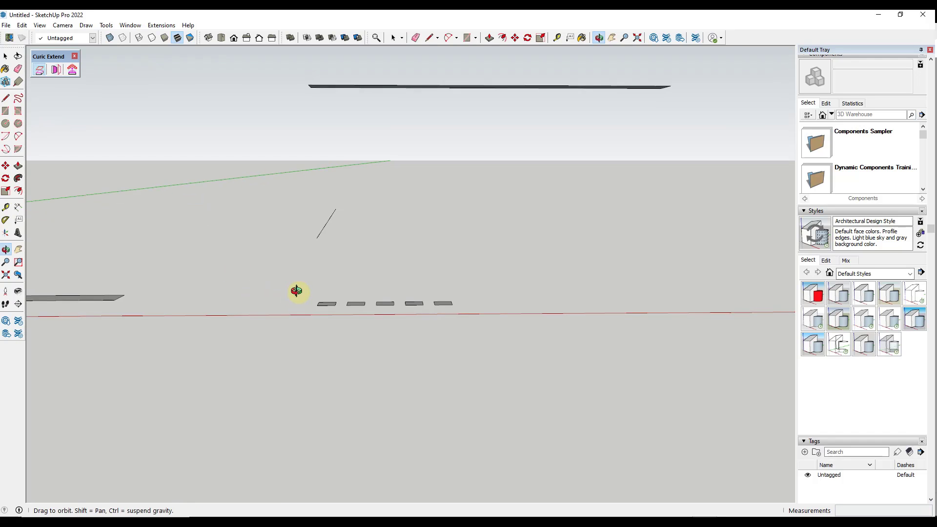
{"action": "left_click_drag", "start_coordinate": [297, 287], "coordinate": [518, 342]}
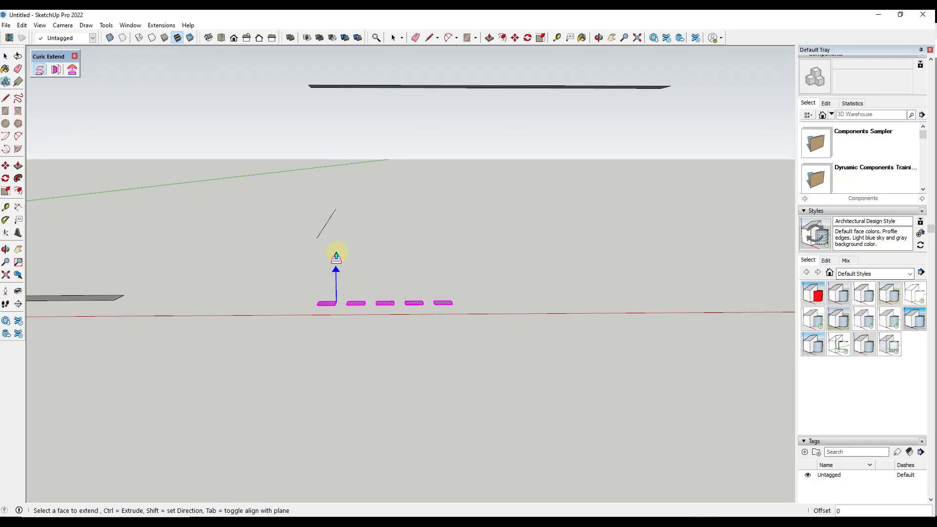
{"action": "scroll", "coordinate": [380, 250], "scroll_direction": "up", "scroll_amount": 2}
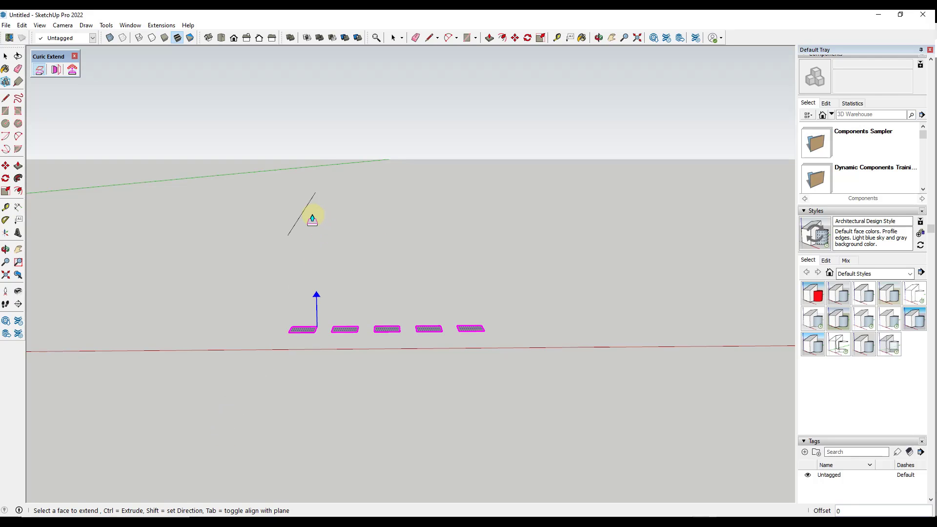
{"action": "key", "text": "shift"}
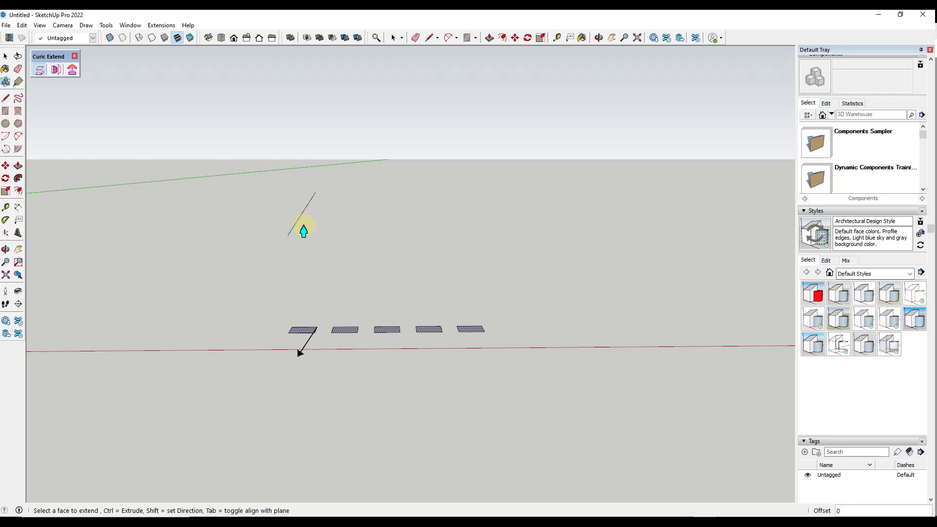
{"action": "left_click", "coordinate": [297, 226]}
{"action": "scroll", "coordinate": [299, 230], "scroll_direction": "down", "scroll_amount": 3}
{"action": "middle_click_drag", "start_coordinate": [324, 256], "coordinate": [373, 185]}
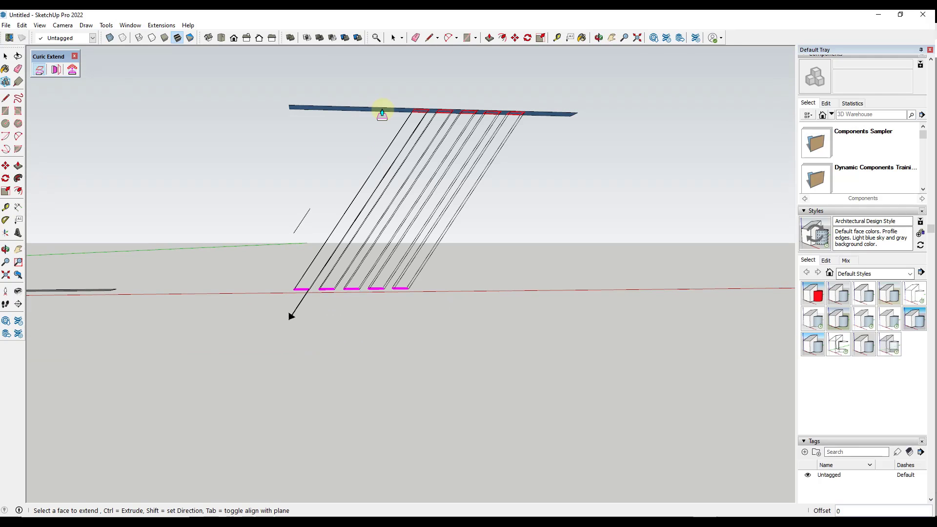
{"action": "left_click", "coordinate": [382, 112]}
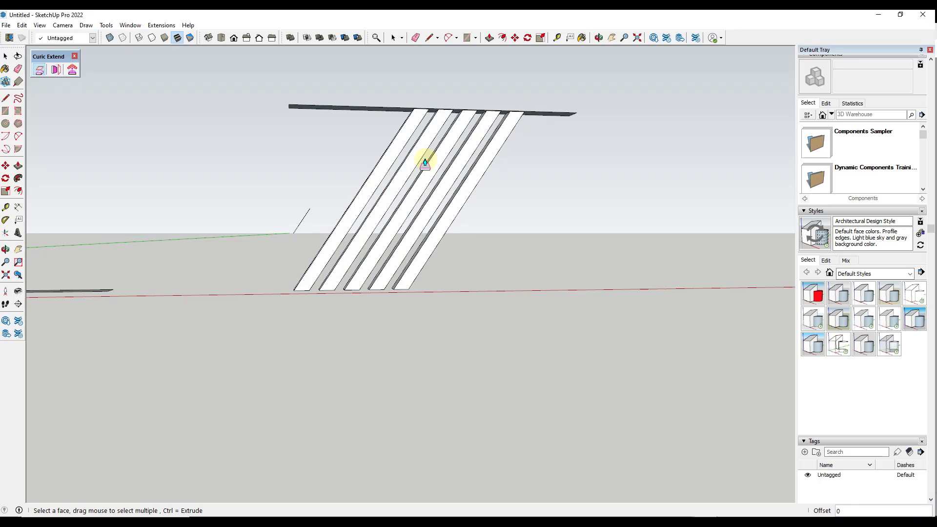
{"action": "scroll", "coordinate": [240, 272], "scroll_direction": "down", "scroll_amount": 3}
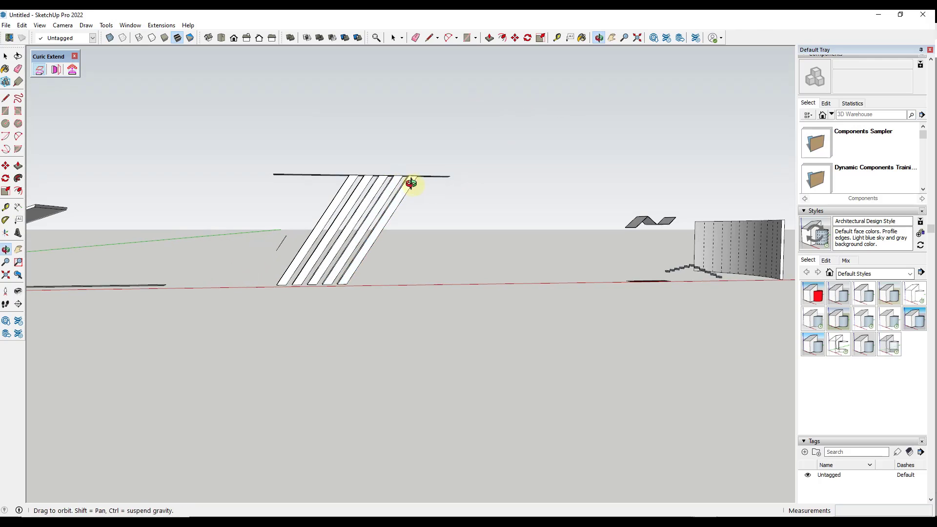
{"action": "middle_click_drag", "start_coordinate": [411, 184], "coordinate": [413, 185]}
{"action": "key", "text": "ctrl+z"}
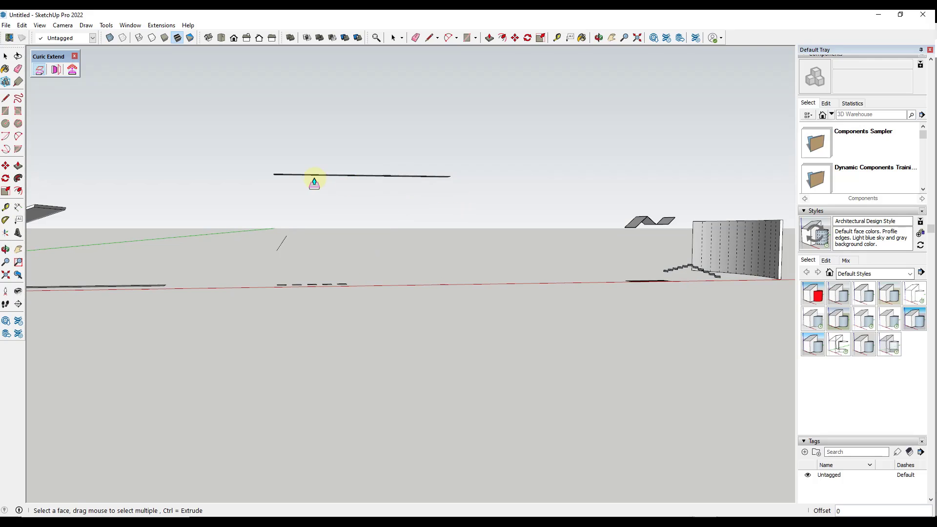
Draw an upward-bulging two-point arc between the two ends of the flat overhead strip.
{"action": "scroll", "coordinate": [298, 177], "scroll_direction": "up", "scroll_amount": 5}
{"action": "key", "text": "space"}
{"action": "key", "text": "r"}
{"action": "key", "text": "a"}
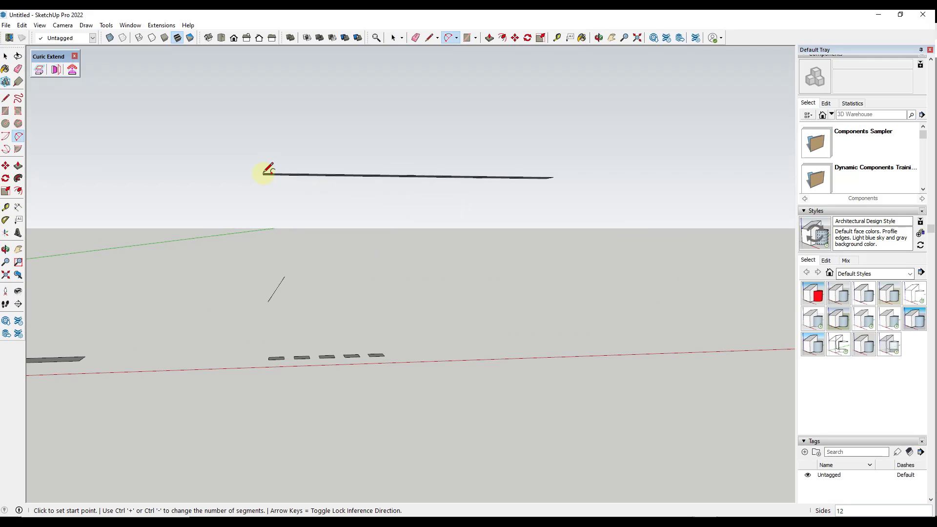
{"action": "left_click", "coordinate": [262, 173]}
{"action": "scroll", "coordinate": [556, 174], "scroll_direction": "up", "scroll_amount": 1}
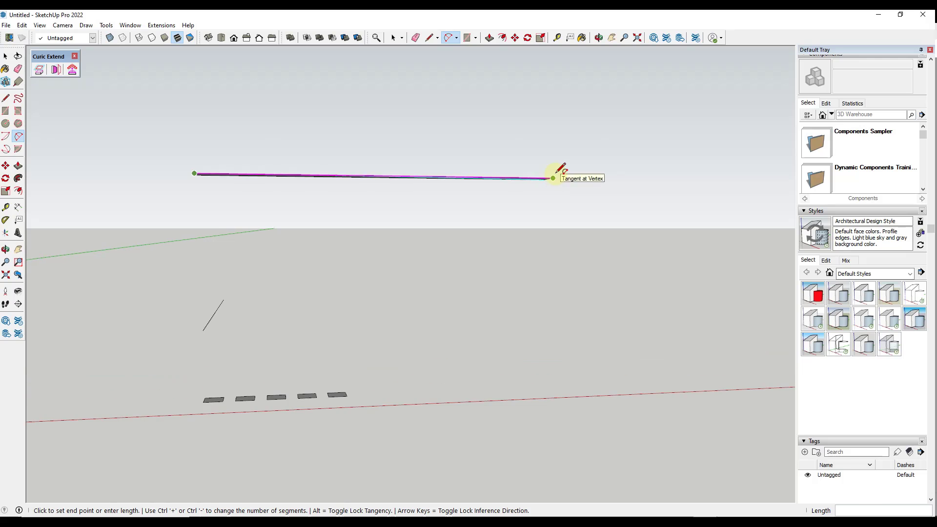
{"action": "left_click", "coordinate": [555, 175]}
{"action": "left_click", "coordinate": [383, 110]}
Push/pull the arc's face to the strip's depth and erase the surplus edges and faces, leaving only a curved strip.
{"action": "key", "text": "e"}
{"action": "mouse_move", "coordinate": [278, 171]}
{"action": "middle_mouse_down"}
{"action": "mouse_move", "coordinate": [322, 178]}
{"action": "mouse_move", "coordinate": [391, 158]}
{"action": "middle_mouse_up"}
{"action": "key", "text": "p"}
{"action": "left_click", "coordinate": [507, 128]}
{"action": "left_click", "coordinate": [481, 130]}
{"action": "key", "text": "e"}
{"action": "left_click_drag", "start_coordinate": [481, 143], "coordinate": [480, 122]}
{"action": "mouse_move", "coordinate": [462, 142]}
{"action": "middle_mouse_down"}
{"action": "mouse_move", "coordinate": [414, 238]}
{"action": "mouse_move", "coordinate": [360, 195]}
{"action": "mouse_move", "coordinate": [356, 142]}
{"action": "mouse_move", "coordinate": [285, 195]}
{"action": "middle_mouse_up"}
{"action": "key", "text": "space"}
{"action": "scroll", "coordinate": [433, 169], "scroll_direction": "down", "scroll_amount": 3}
{"action": "key", "text": "space"}
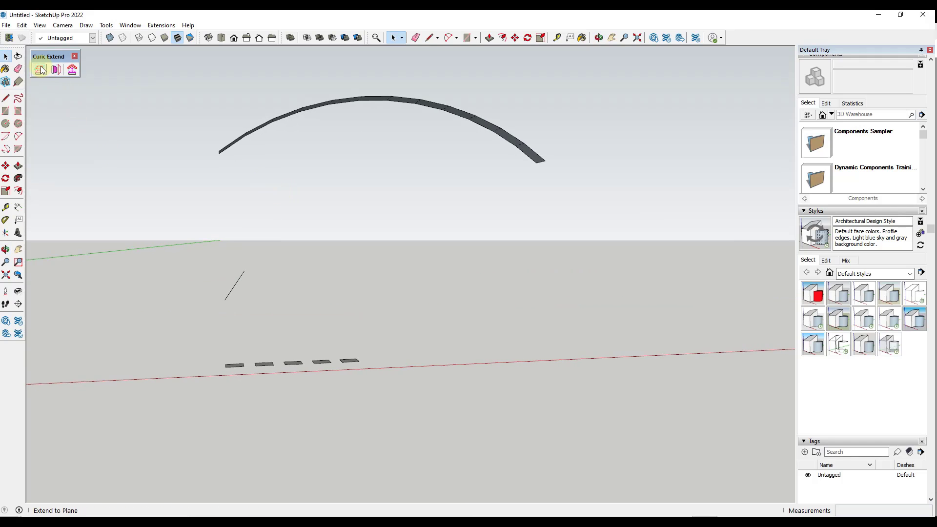
Try to extend the five footprints along the slanted line up to the curved strip with Extend to Plane, and undo it.
{"action": "left_click", "coordinate": [36, 71]}
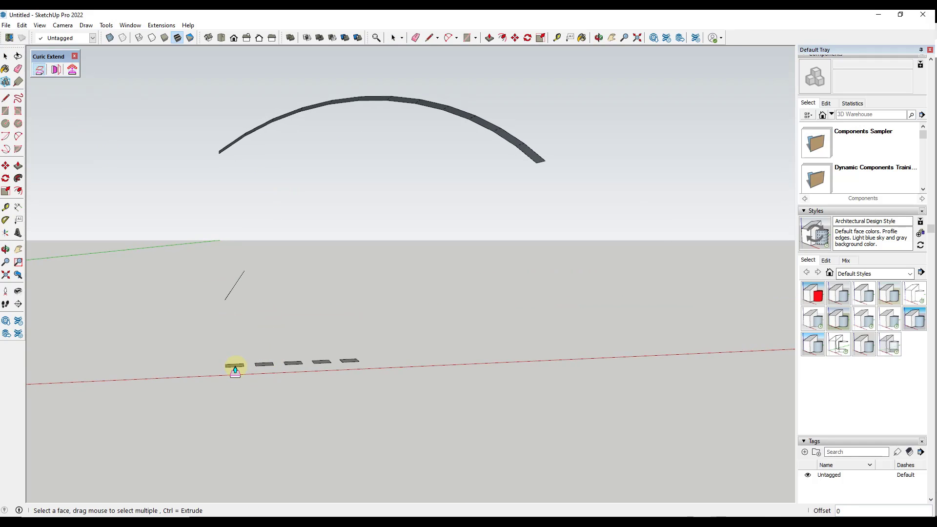
{"action": "left_click_drag", "start_coordinate": [215, 352], "coordinate": [367, 336]}
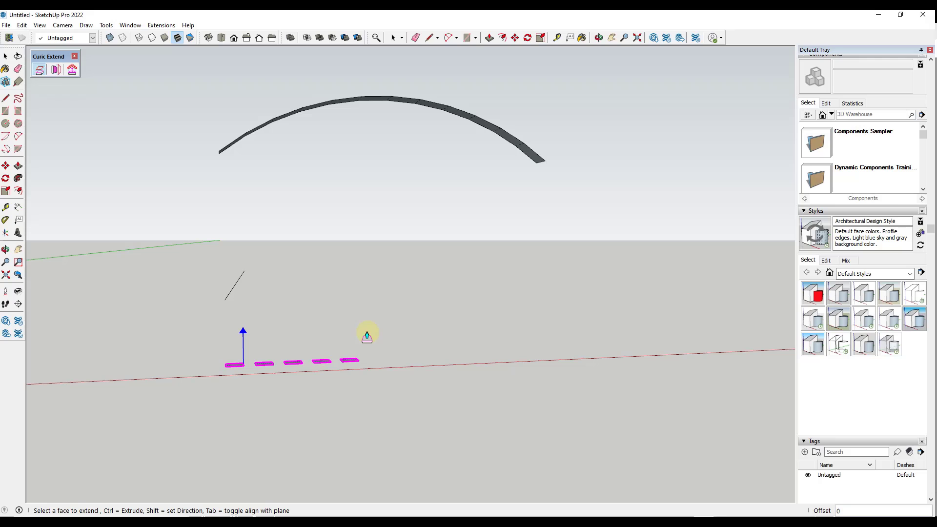
{"action": "left_click", "coordinate": [237, 283]}
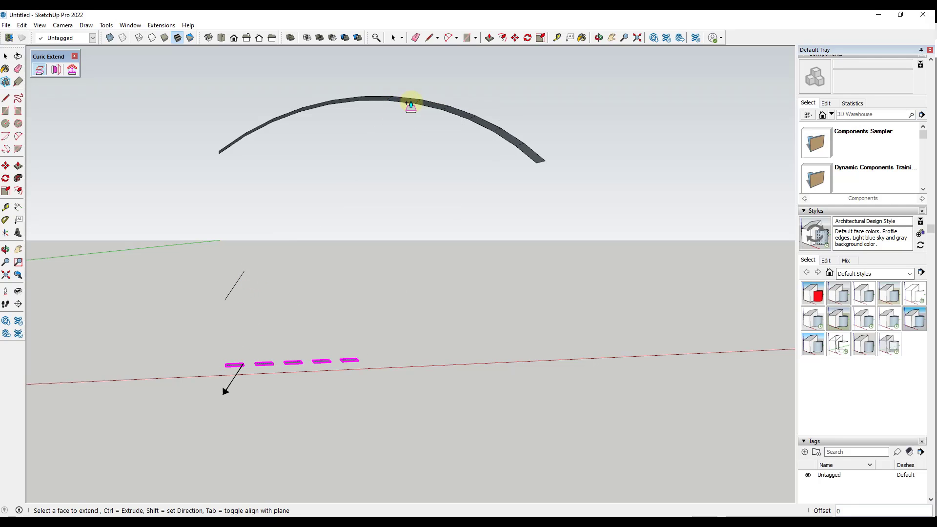
{"action": "left_click", "coordinate": [414, 105]}
{"action": "middle_click_drag", "start_coordinate": [554, 171], "coordinate": [393, 105]}
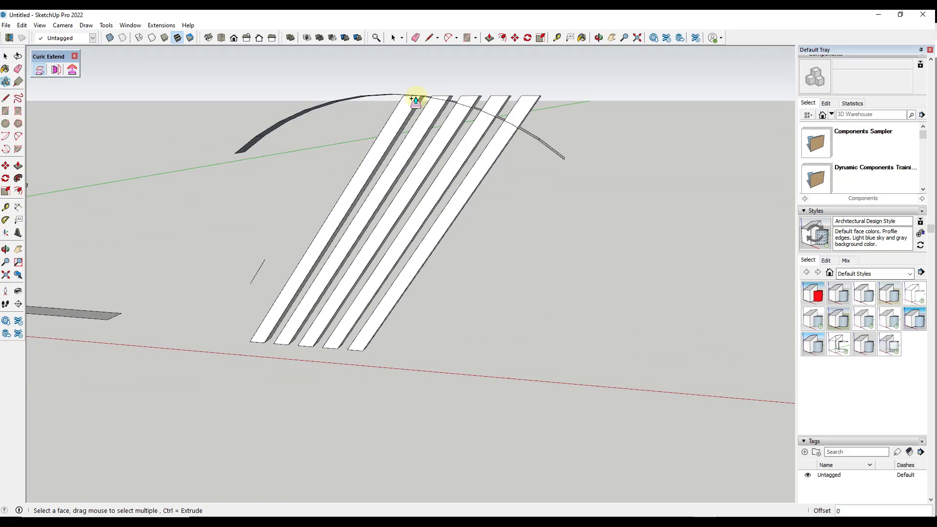
{"action": "key", "text": "ctrl+z"}
{"action": "middle_click_drag", "start_coordinate": [422, 182], "coordinate": [464, 171]}
{"action": "key", "text": "space"}
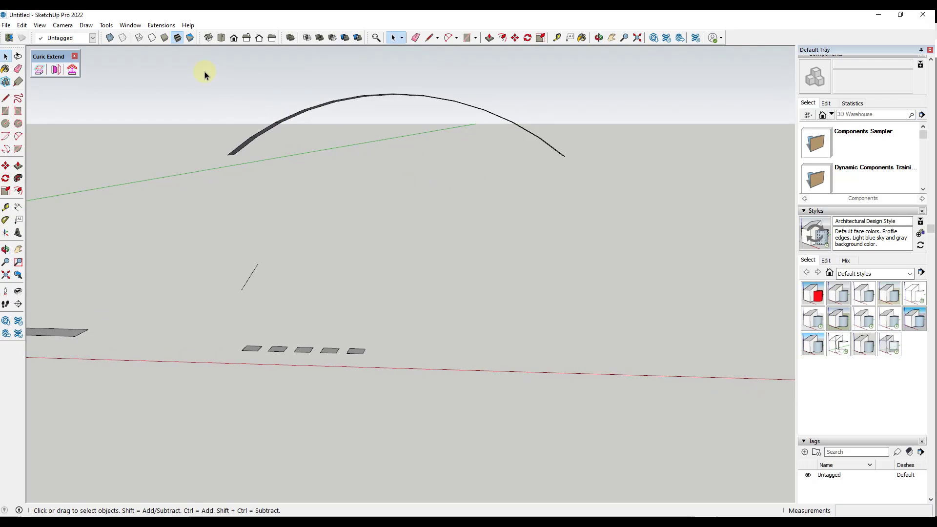
Make the whole curved overhead strip a group.
{"action": "left_click_drag", "start_coordinate": [204, 71], "coordinate": [597, 184]}
{"action": "middle_click_drag", "start_coordinate": [356, 94], "coordinate": [391, 93]}
{"action": "right_click", "coordinate": [390, 94]}
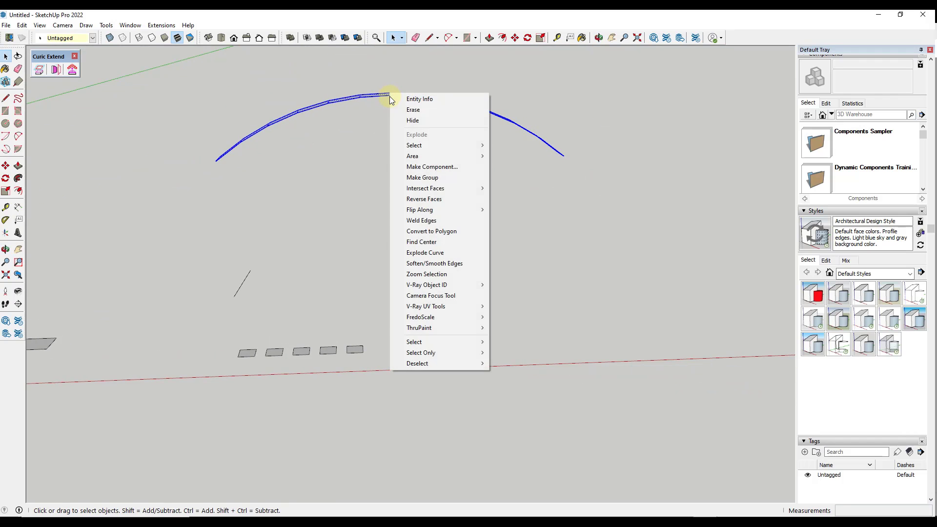
{"action": "left_click", "coordinate": [423, 177]}
{"action": "middle_click_drag", "start_coordinate": [452, 130], "coordinate": [422, 228]}
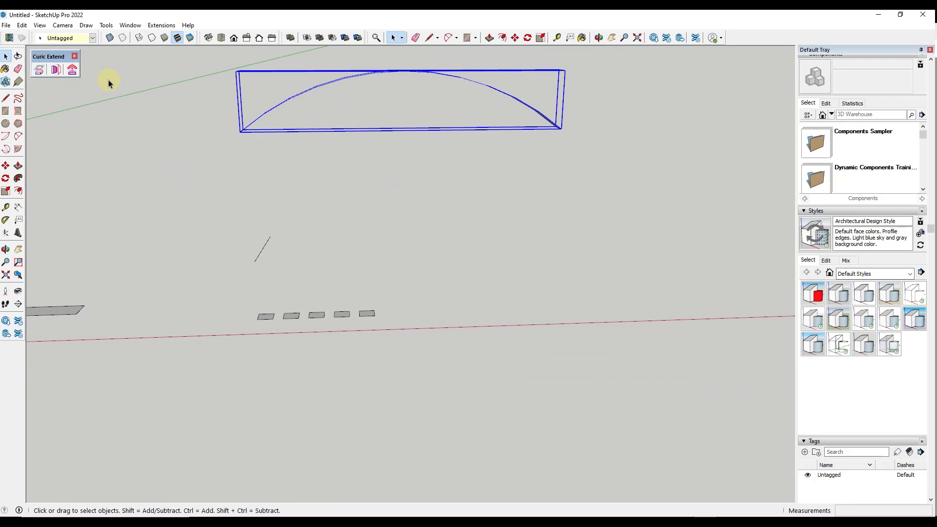
Extend the five small footprints to the curved strip group along the slanted line's direction with Extend to Object.
{"action": "left_click", "coordinate": [72, 72]}
{"action": "left_click_drag", "start_coordinate": [226, 289], "coordinate": [432, 378]}
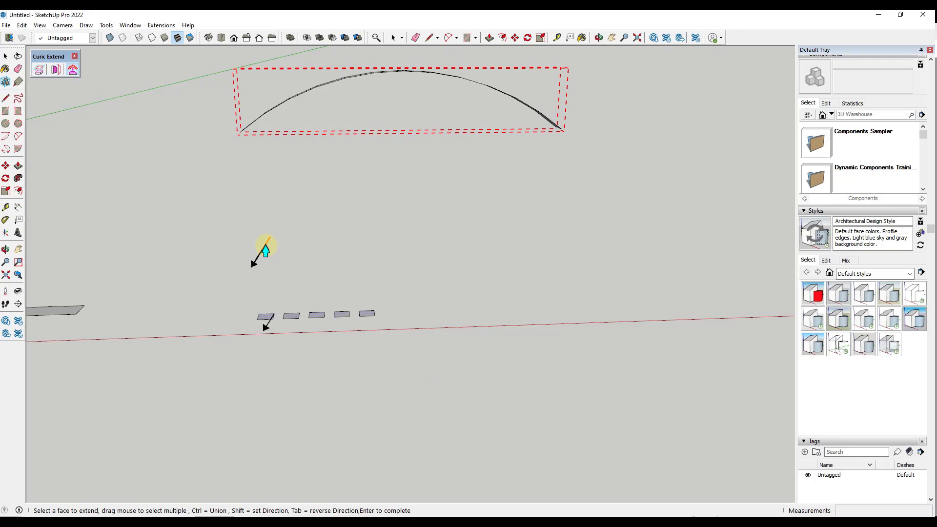
{"action": "middle_click_drag", "start_coordinate": [292, 258], "coordinate": [265, 247]}
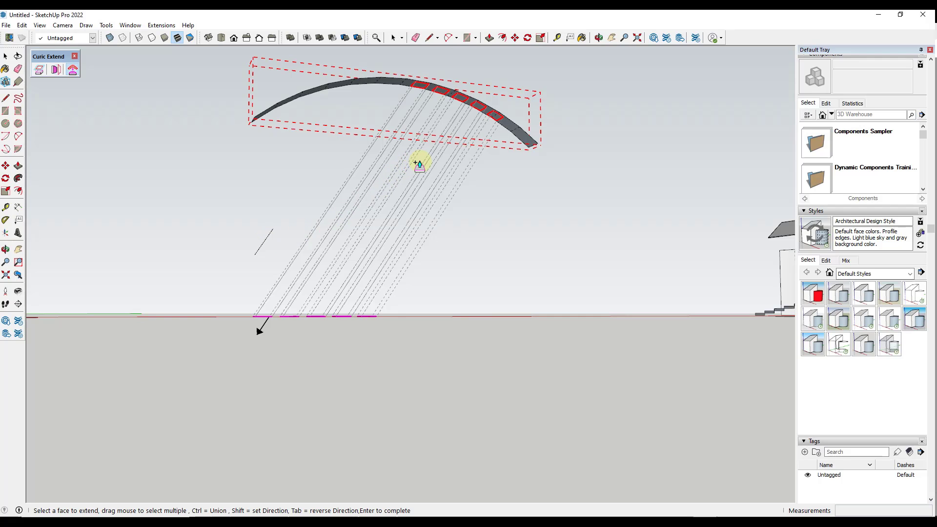
{"action": "scroll", "coordinate": [456, 132], "scroll_direction": "up", "scroll_amount": 2}
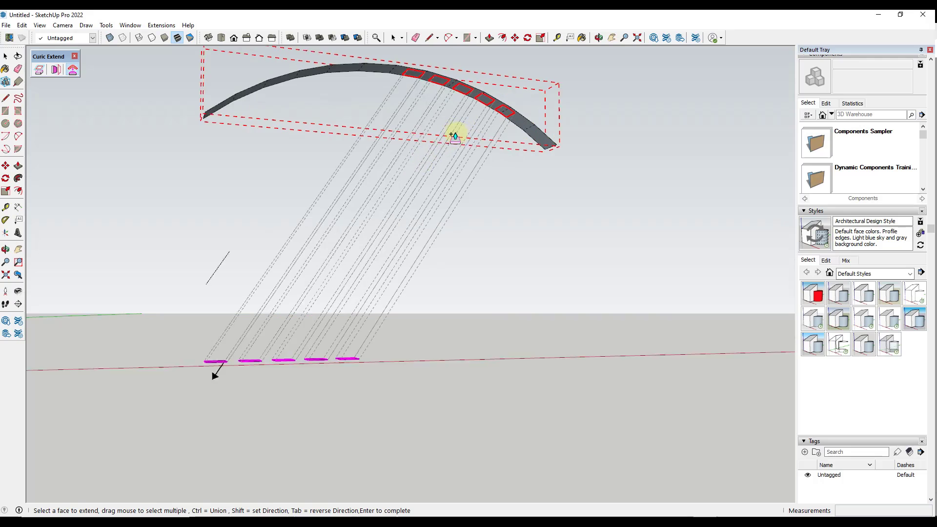
{"action": "left_click", "coordinate": [456, 132]}
{"action": "middle_click_drag", "start_coordinate": [576, 147], "coordinate": [442, 195]}
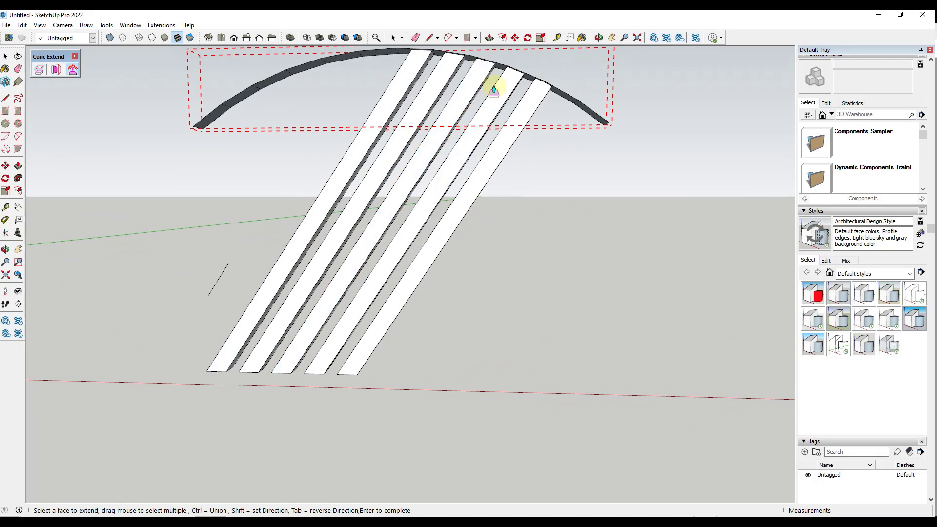
{"action": "key", "text": "space"}
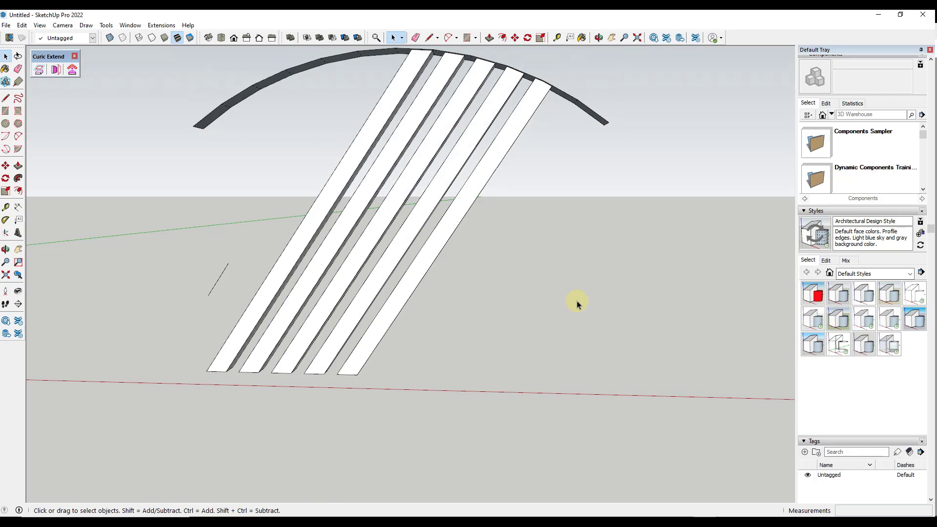
Extend the nearest footprint strip beneath the folded roof up to the roof's first sloped underside with Extend to Face.
{"action": "middle_click_drag", "start_coordinate": [540, 322], "coordinate": [410, 238]}
{"action": "middle_click_drag", "start_coordinate": [491, 295], "coordinate": [297, 318]}
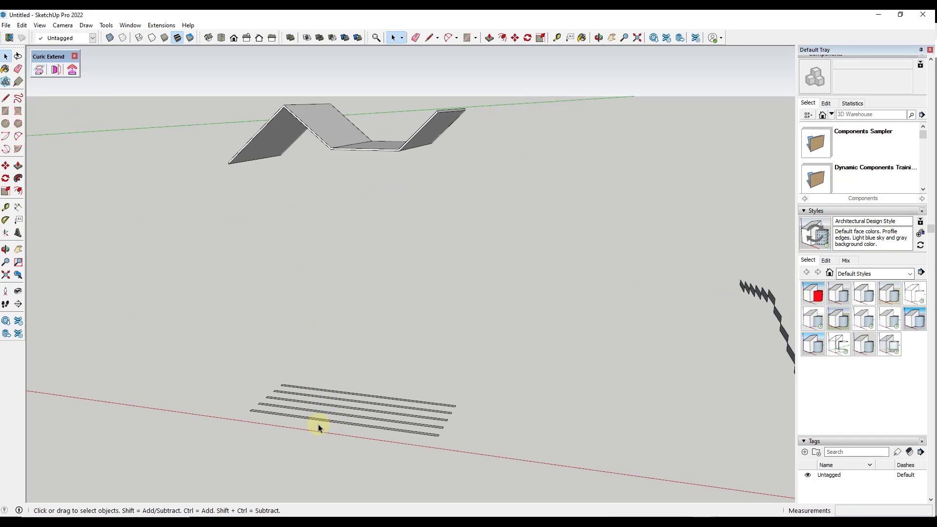
{"action": "left_click", "coordinate": [56, 69]}
{"action": "scroll", "coordinate": [274, 421], "scroll_direction": "up", "scroll_amount": 2}
{"action": "scroll", "coordinate": [270, 419], "scroll_direction": "up", "scroll_amount": 2}
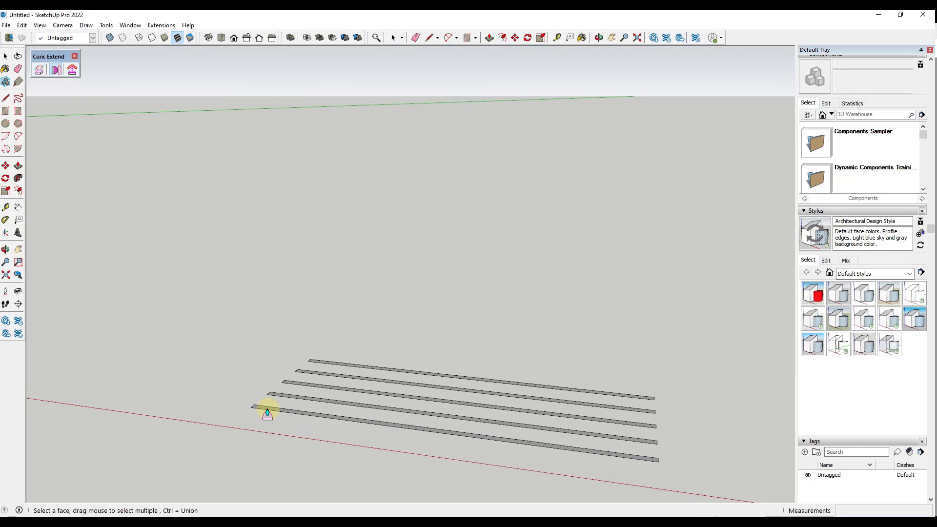
{"action": "left_click", "coordinate": [288, 418]}
{"action": "scroll", "coordinate": [287, 421], "scroll_direction": "down", "scroll_amount": 2}
{"action": "scroll", "coordinate": [274, 401], "scroll_direction": "up", "scroll_amount": 2}
{"action": "middle_click_drag", "start_coordinate": [286, 422], "coordinate": [323, 240]}
{"action": "left_click", "coordinate": [286, 399]}
{"action": "scroll", "coordinate": [286, 399], "scroll_direction": "down", "scroll_amount": 5}
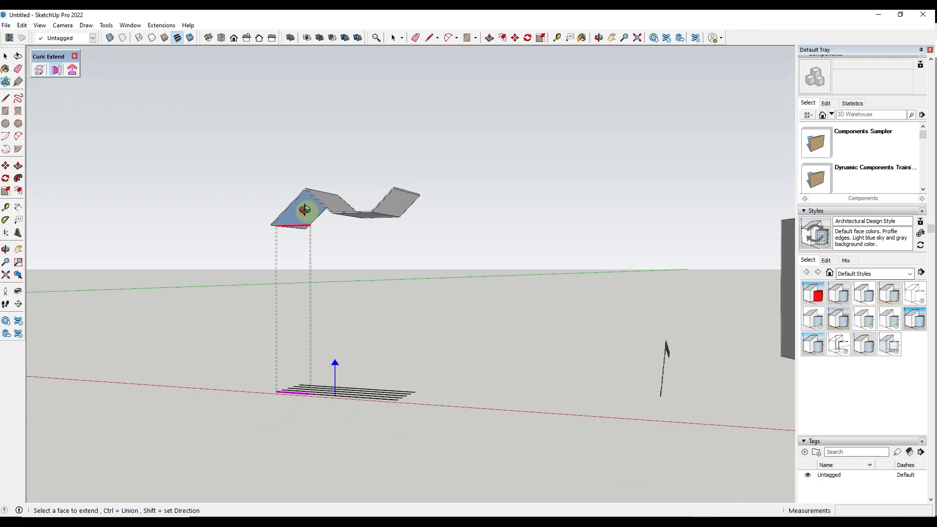
{"action": "scroll", "coordinate": [309, 210], "scroll_direction": "up", "scroll_amount": 4}
{"action": "key", "text": "ctrl"}
{"action": "left_click", "coordinate": [283, 212]}
Extend the second footprint strip up to the second sloped underside of the folded roof with Extend to Face.
{"action": "middle_click_drag", "start_coordinate": [297, 224], "coordinate": [313, 312]}
{"action": "scroll", "coordinate": [314, 311], "scroll_direction": "down", "scroll_amount": 4}
{"action": "scroll", "coordinate": [353, 459], "scroll_direction": "up", "scroll_amount": 4}
{"action": "middle_click_drag", "start_coordinate": [322, 443], "coordinate": [367, 475]}
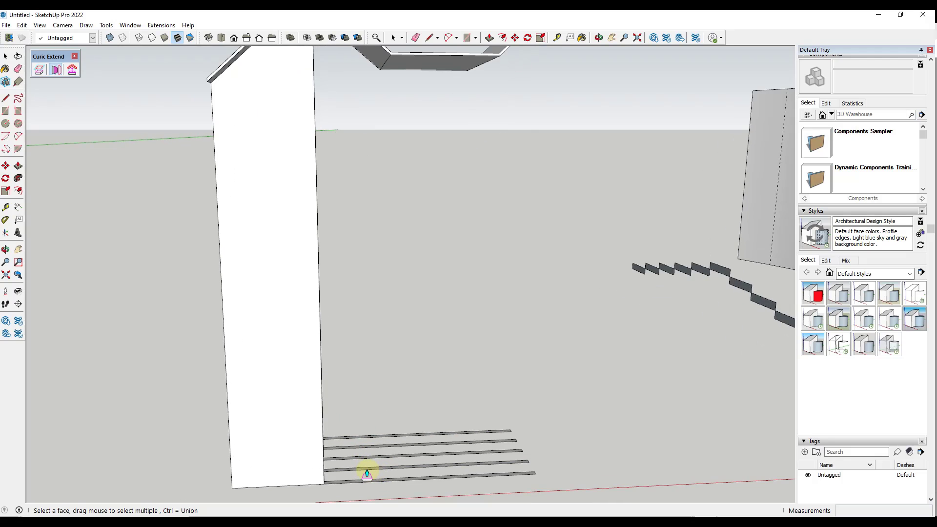
{"action": "left_click", "coordinate": [526, 465]}
{"action": "scroll", "coordinate": [379, 465], "scroll_direction": "down", "scroll_amount": 3}
{"action": "middle_click_drag", "start_coordinate": [370, 375], "coordinate": [366, 190]}
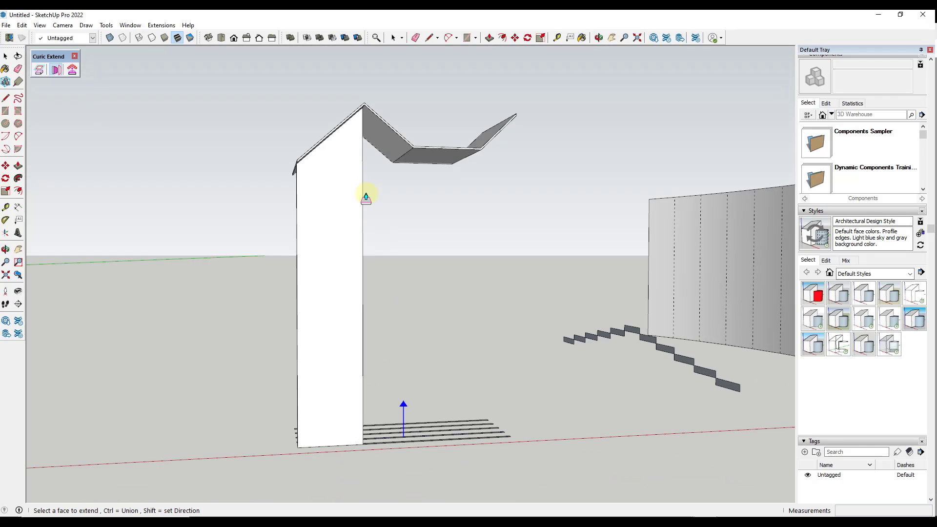
{"action": "left_click", "coordinate": [390, 141]}
Extend the third footprint strip up to the low flat section of the folded roof with Extend to Face.
{"action": "middle_click_drag", "start_coordinate": [439, 215], "coordinate": [324, 184]}
{"action": "middle_click_drag", "start_coordinate": [474, 289], "coordinate": [352, 406]}
{"action": "scroll", "coordinate": [352, 407], "scroll_direction": "up", "scroll_amount": 3}
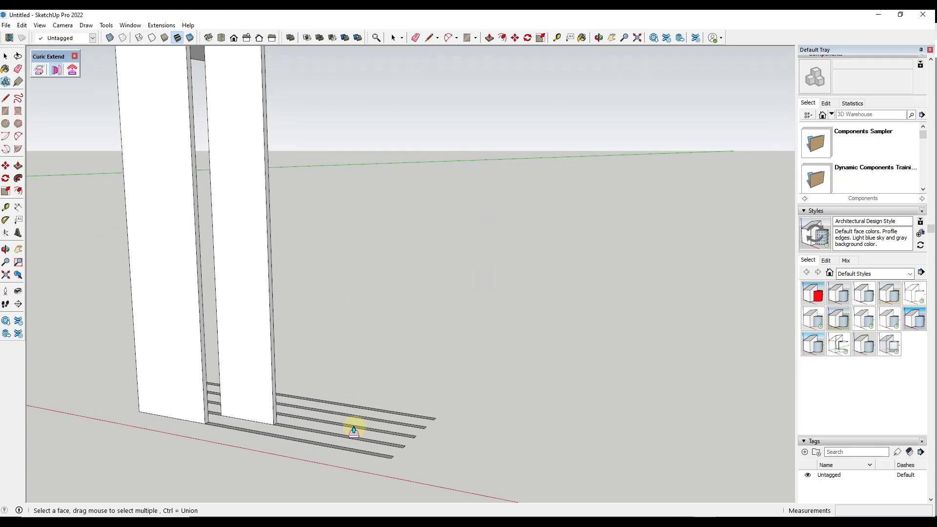
{"action": "left_click", "coordinate": [408, 444]}
{"action": "scroll", "coordinate": [372, 433], "scroll_direction": "down", "scroll_amount": 3}
{"action": "mouse_move", "coordinate": [373, 433]}
{"action": "middle_mouse_down"}
{"action": "mouse_move", "coordinate": [496, 379]}
{"action": "mouse_move", "coordinate": [366, 433]}
{"action": "middle_mouse_up"}
{"action": "left_click", "coordinate": [393, 166]}
Undo the three wall extensions beneath the folded roof.
{"action": "scroll", "coordinate": [368, 444], "scroll_direction": "up", "scroll_amount": 3}
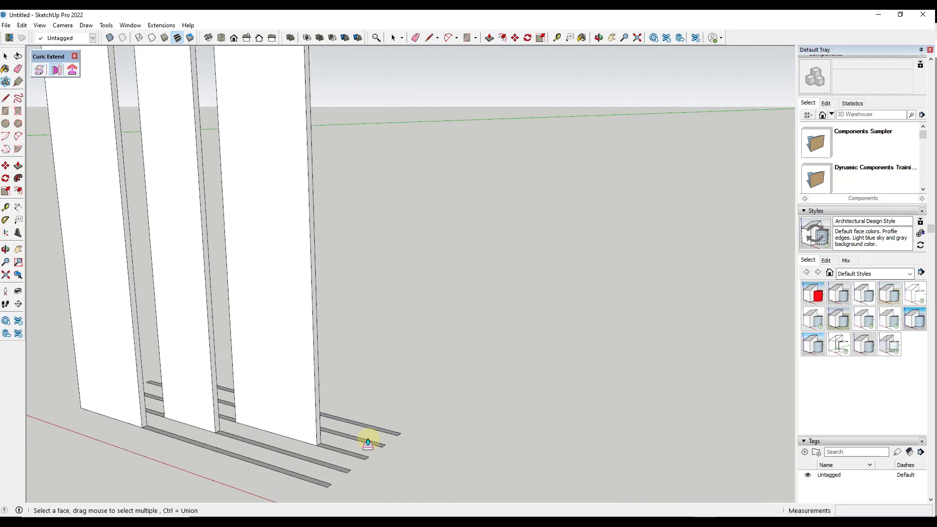
{"action": "scroll", "coordinate": [372, 446], "scroll_direction": "down", "scroll_amount": 3}
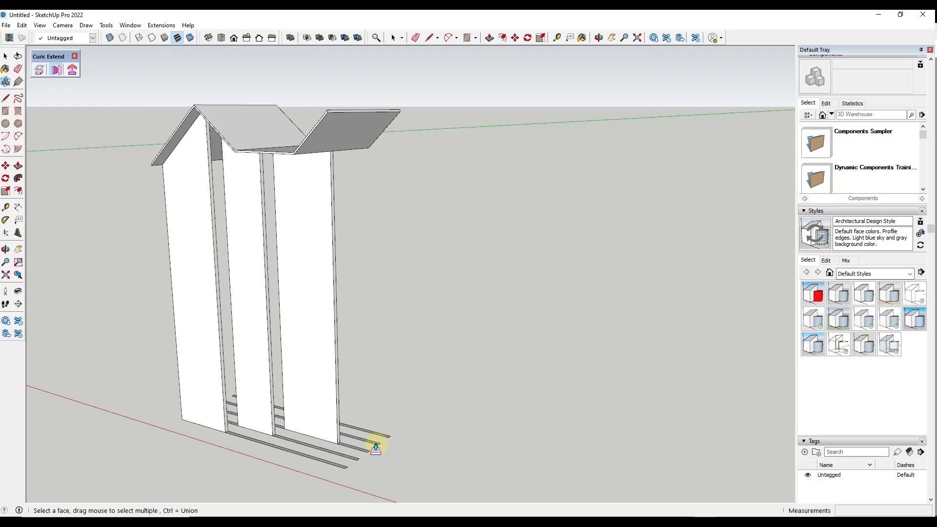
{"action": "middle_click_drag", "start_coordinate": [378, 449], "coordinate": [418, 309]}
{"action": "scroll", "coordinate": [421, 302], "scroll_direction": "down", "scroll_amount": 3}
{"action": "key", "text": "ctrl+z"}
{"action": "key", "text": "ctrl+z"}
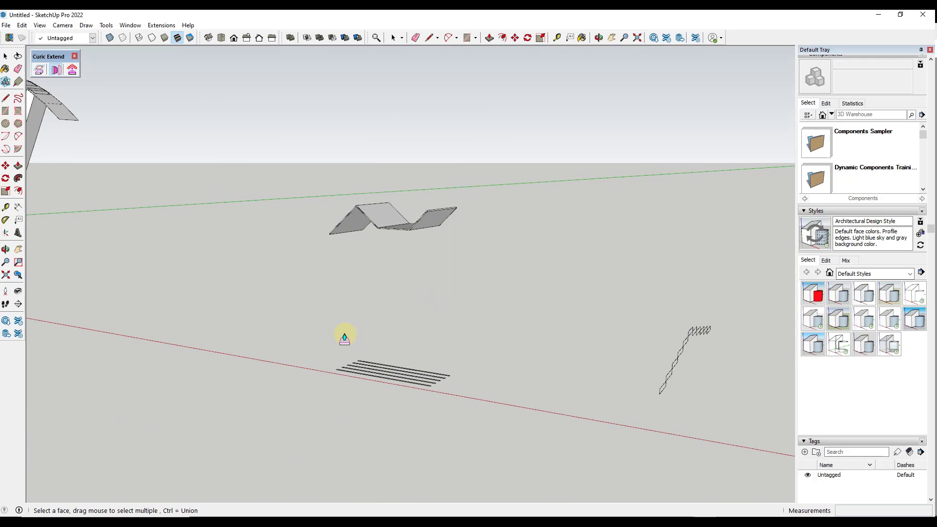
Extend all the footprint strips together up to the first sloped underside of the folded roof with Extend to Face.
{"action": "key", "text": "space"}
{"action": "left_click_drag", "start_coordinate": [485, 421], "coordinate": [310, 334]}
{"action": "scroll", "coordinate": [156, 141], "scroll_direction": "up", "scroll_amount": 1}
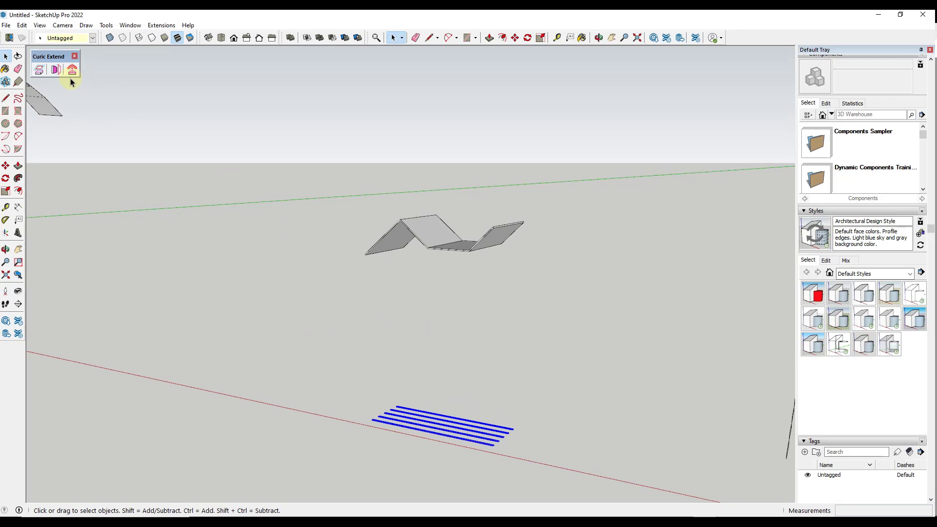
{"action": "left_click", "coordinate": [57, 69]}
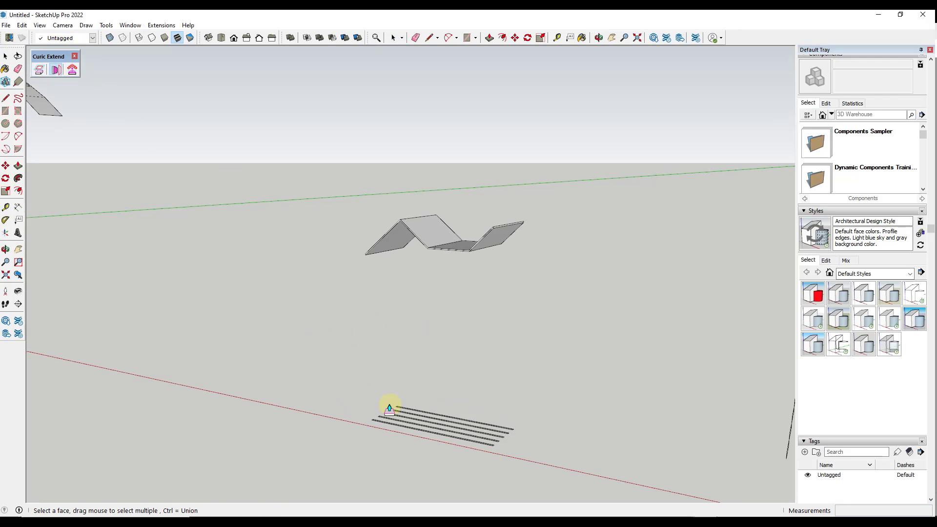
{"action": "left_click", "coordinate": [482, 417]}
{"action": "scroll", "coordinate": [402, 418], "scroll_direction": "up", "scroll_amount": 2}
{"action": "middle_click_drag", "start_coordinate": [580, 502], "coordinate": [580, 498], "text": "shift"}
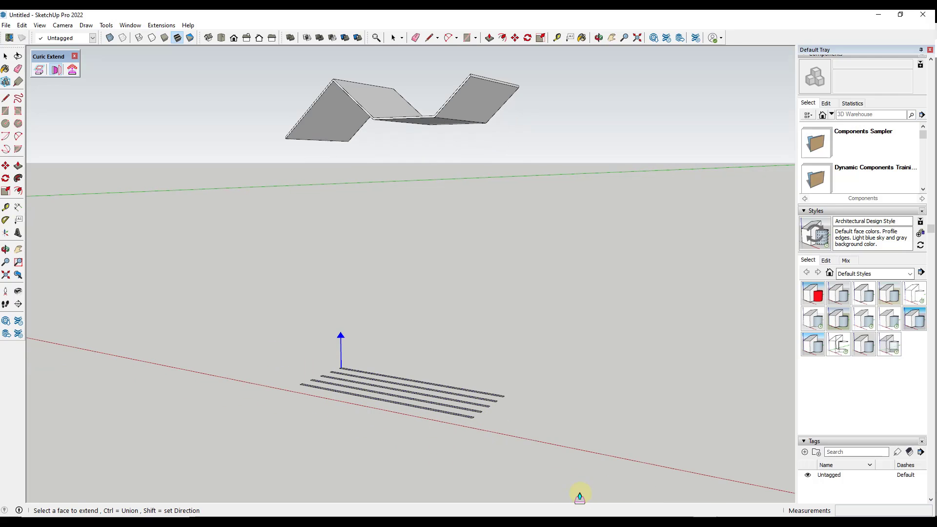
{"action": "left_click", "coordinate": [335, 123]}
{"action": "middle_click_drag", "start_coordinate": [481, 251], "coordinate": [483, 273]}
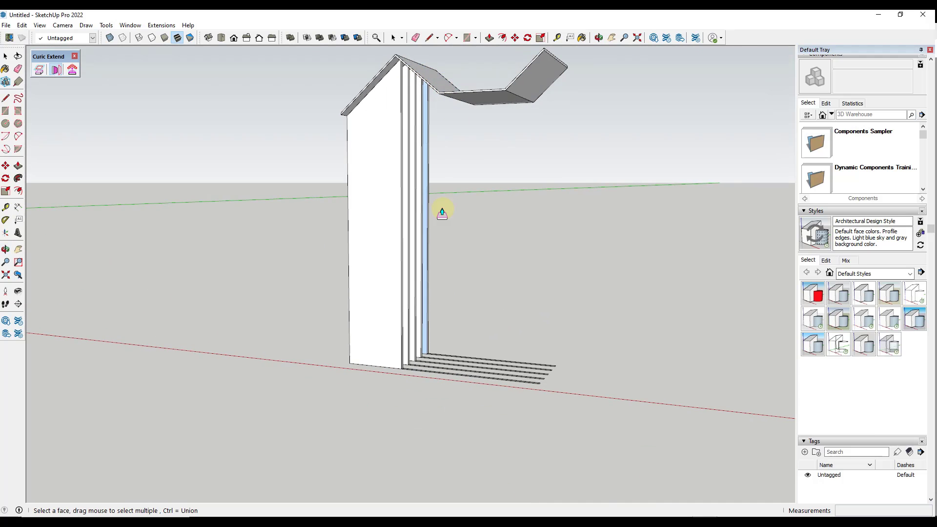
{"action": "middle_click_drag", "start_coordinate": [480, 391], "coordinate": [378, 349]}
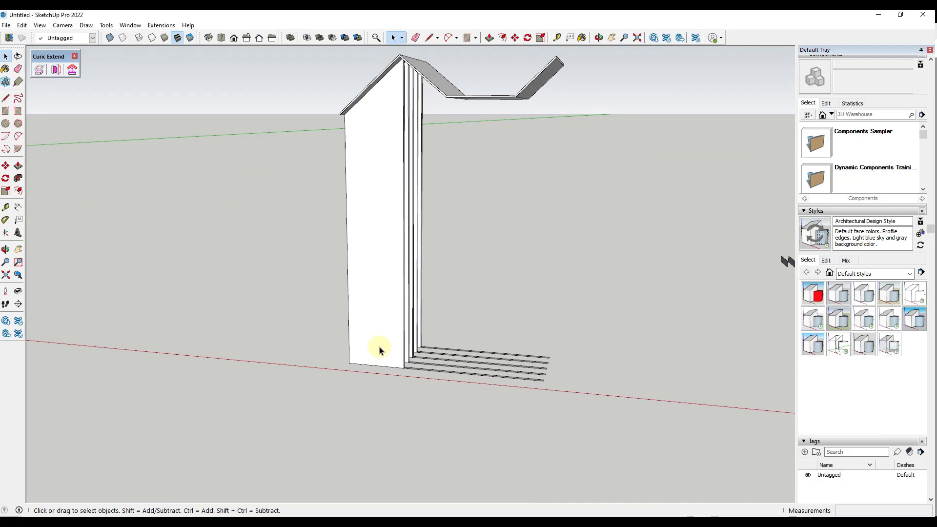
Extend the remaining footprint strips together up to the low flat section of the folded roof with Extend to Face.
{"action": "left_click", "coordinate": [57, 72]}
{"action": "left_click_drag", "start_coordinate": [278, 289], "coordinate": [648, 463]}
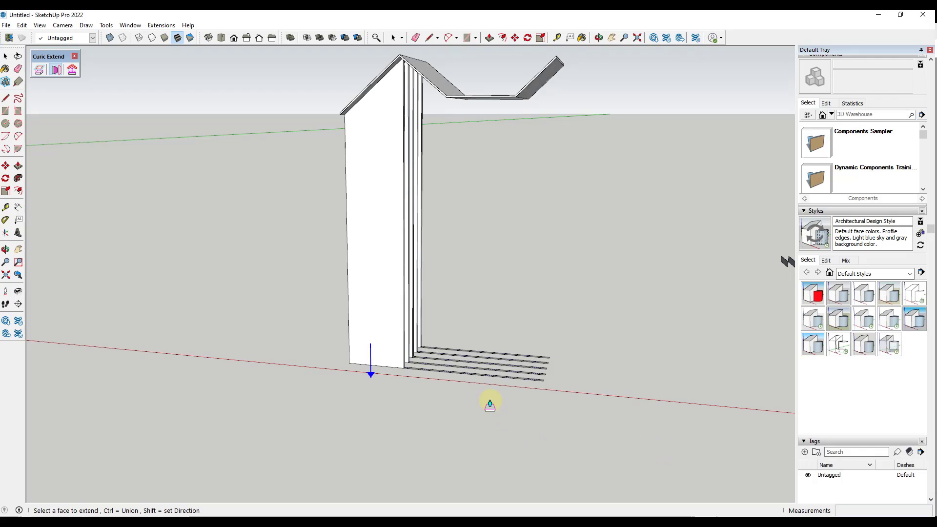
{"action": "left_click", "coordinate": [502, 98]}
{"action": "middle_click_drag", "start_coordinate": [552, 141], "coordinate": [576, 176]}
{"action": "key", "text": "space"}
{"action": "middle_click_drag", "start_coordinate": [516, 114], "coordinate": [569, 139]}
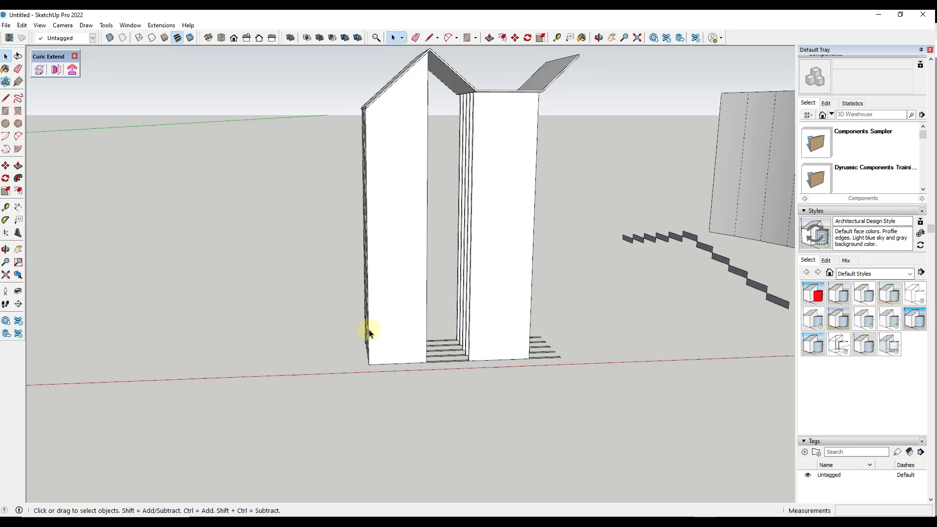
Select the curved wall group beside the stair profile and turn off the display of hidden geometry.
{"action": "middle_click_drag", "start_coordinate": [330, 311], "coordinate": [624, 247]}
{"action": "left_click", "coordinate": [623, 247]}
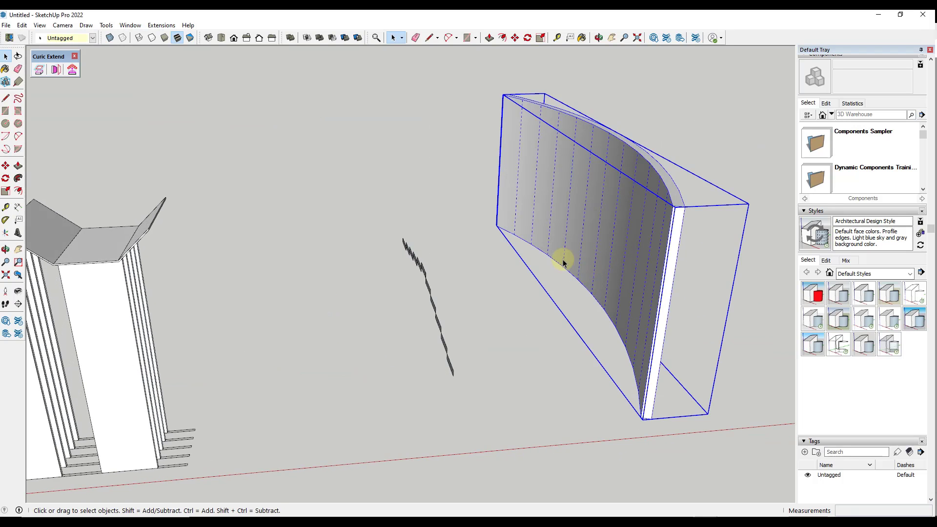
{"action": "scroll", "coordinate": [560, 261], "scroll_direction": "down", "scroll_amount": 3}
{"action": "scroll", "coordinate": [655, 282], "scroll_direction": "up", "scroll_amount": 4}
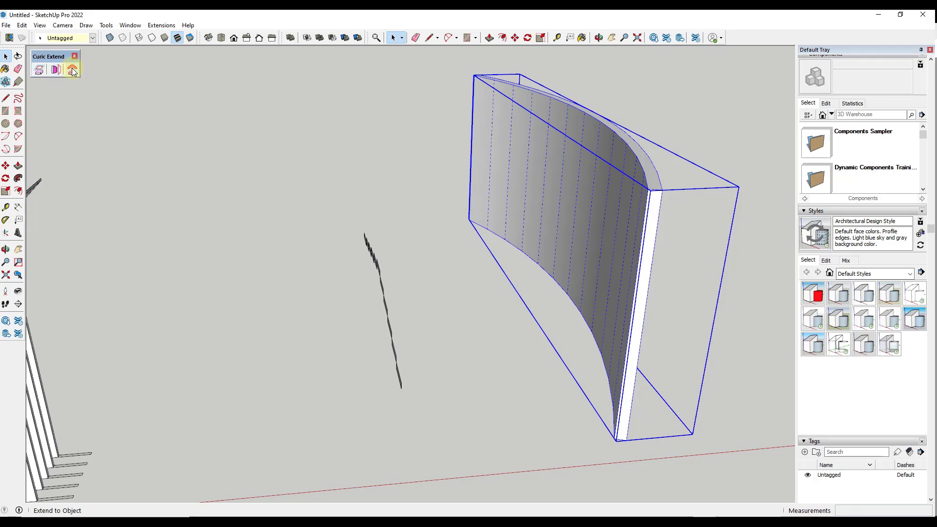
{"action": "middle_click_drag", "start_coordinate": [367, 177], "coordinate": [452, 96]}
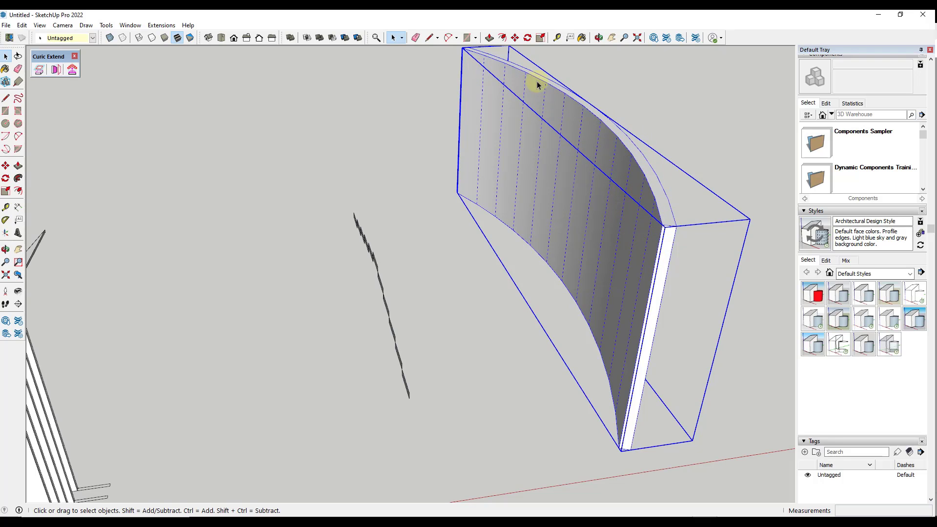
{"action": "left_click", "coordinate": [40, 25]}
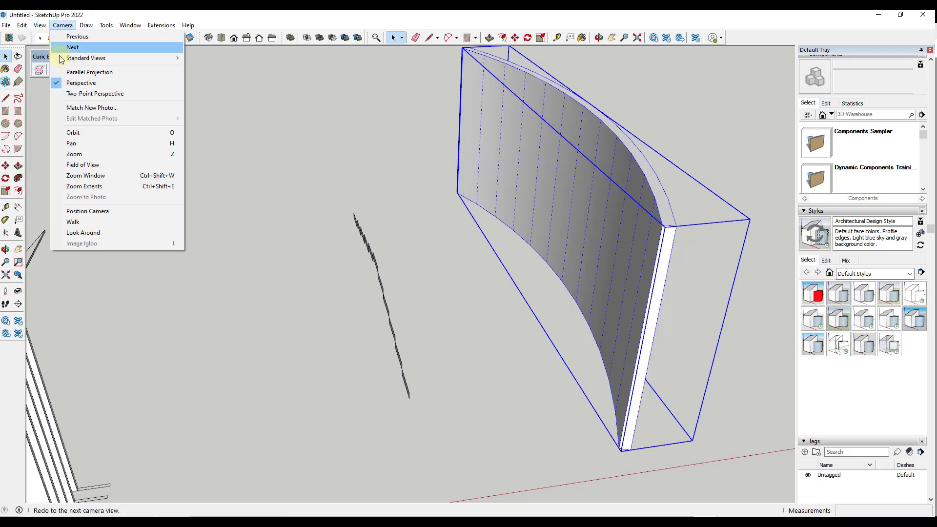
{"action": "left_click", "coordinate": [70, 61]}
{"action": "scroll", "coordinate": [464, 193], "scroll_direction": "down", "scroll_amount": 3}
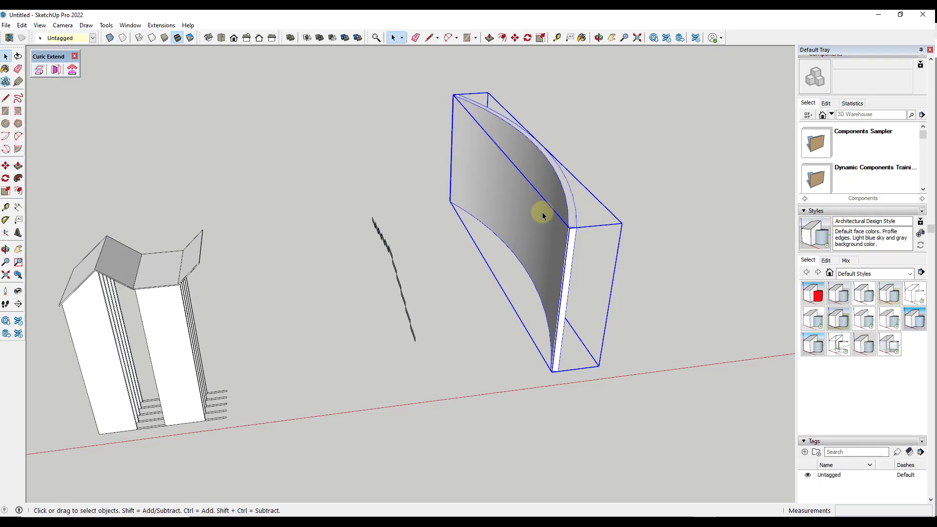
Extend the stepped stair profile faces to the curved wall with Extend to Object.
{"action": "left_click", "coordinate": [72, 69]}
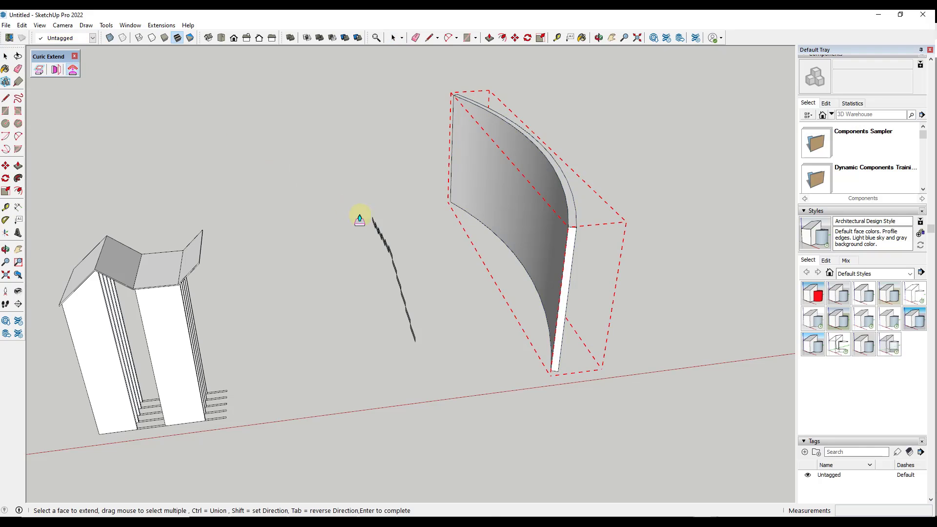
{"action": "scroll", "coordinate": [362, 220], "scroll_direction": "up", "scroll_amount": 3}
{"action": "left_click_drag", "start_coordinate": [279, 445], "coordinate": [291, 450]}
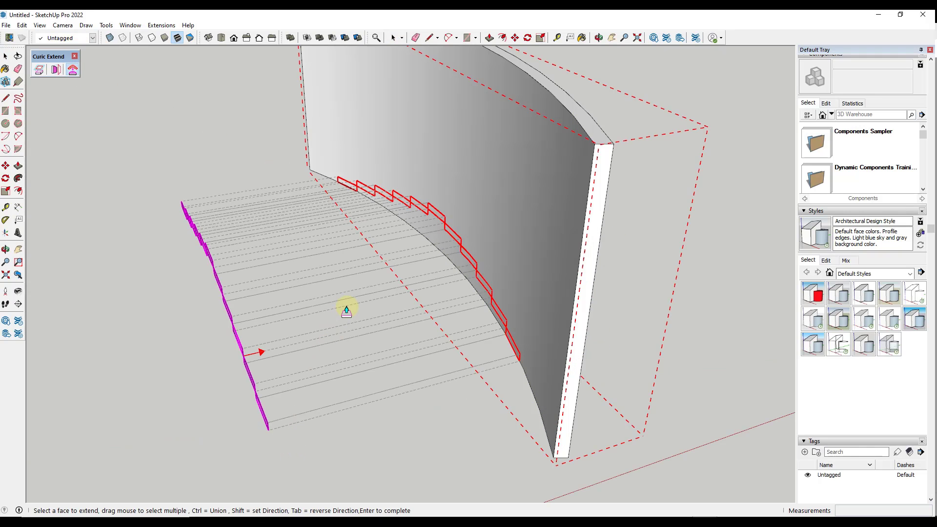
{"action": "key", "text": "Return"}
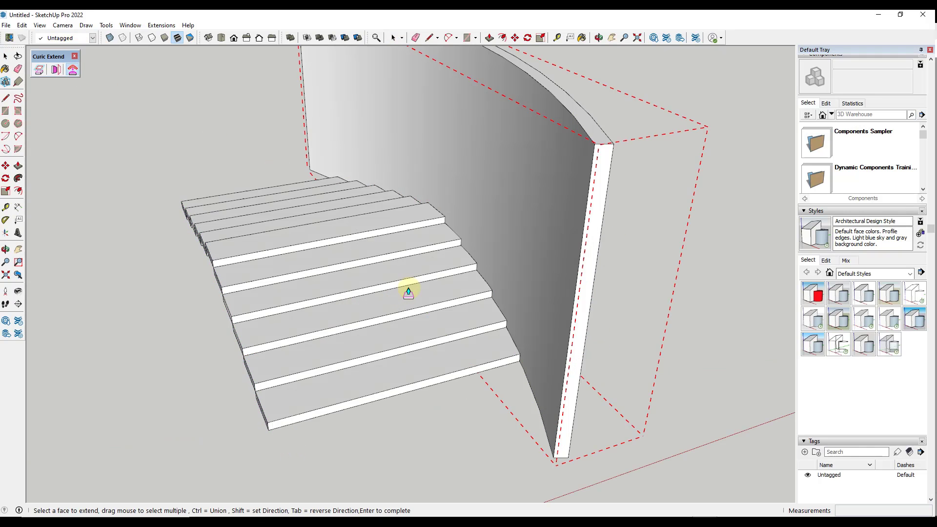
Examine from above and from the side how the stair treads meet the curved wall.
{"action": "middle_click_drag", "start_coordinate": [408, 289], "coordinate": [379, 439]}
{"action": "scroll", "coordinate": [370, 340], "scroll_direction": "up", "scroll_amount": 3}
{"action": "scroll", "coordinate": [370, 340], "scroll_direction": "down", "scroll_amount": 5}
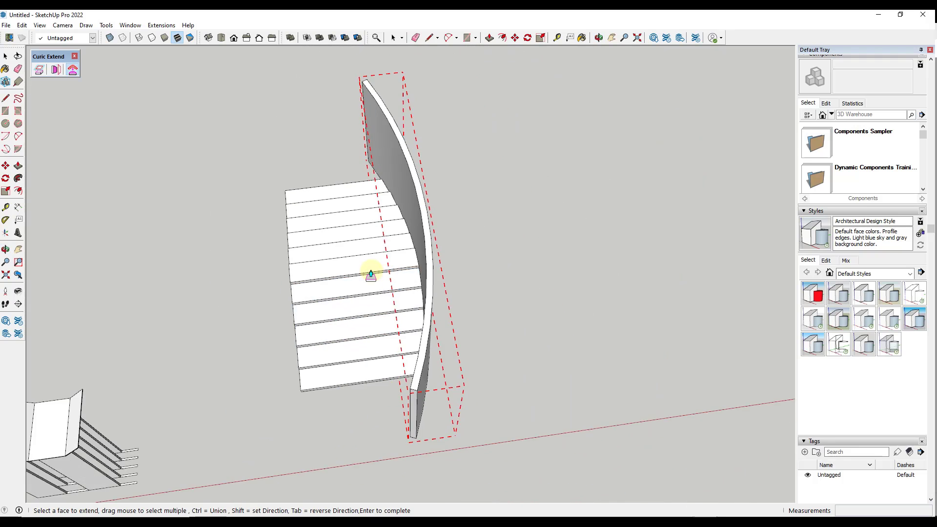
{"action": "middle_click_drag", "start_coordinate": [368, 274], "coordinate": [329, 126]}
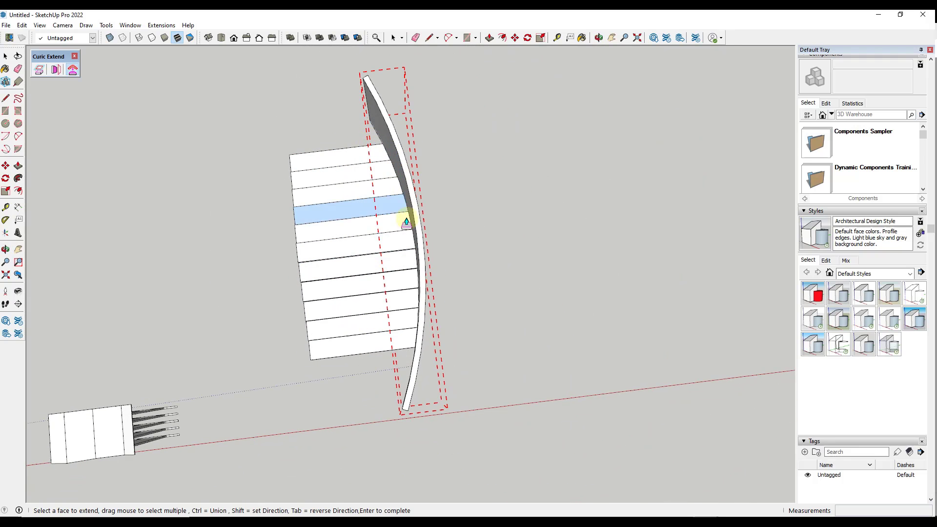
{"action": "middle_click_drag", "start_coordinate": [420, 255], "coordinate": [394, 169]}
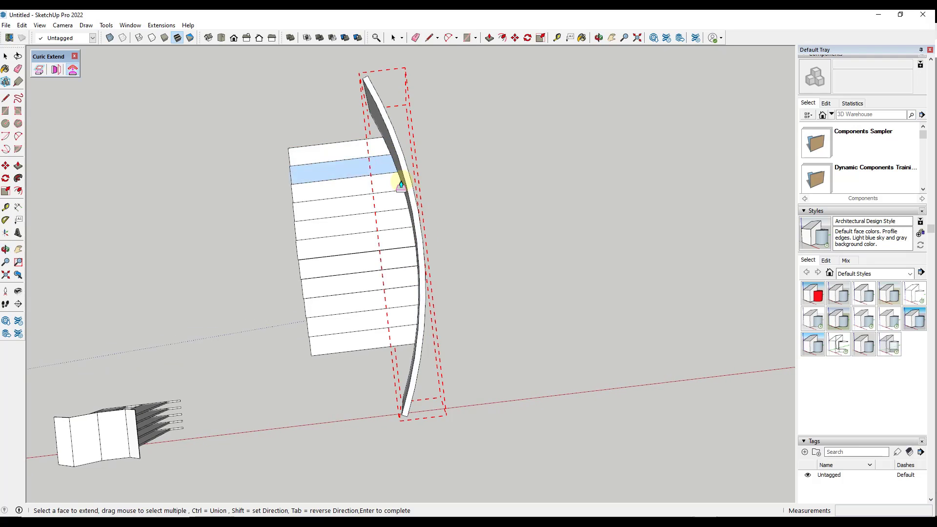
{"action": "middle_click_drag", "start_coordinate": [418, 341], "coordinate": [486, 73]}
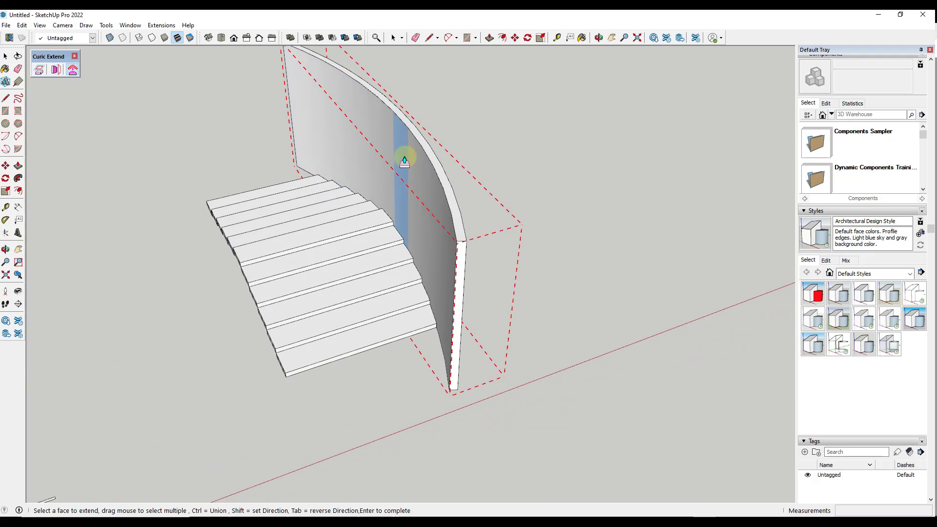
{"action": "scroll", "coordinate": [475, 243], "scroll_direction": "down", "scroll_amount": 3}
{"action": "key", "text": "space"}
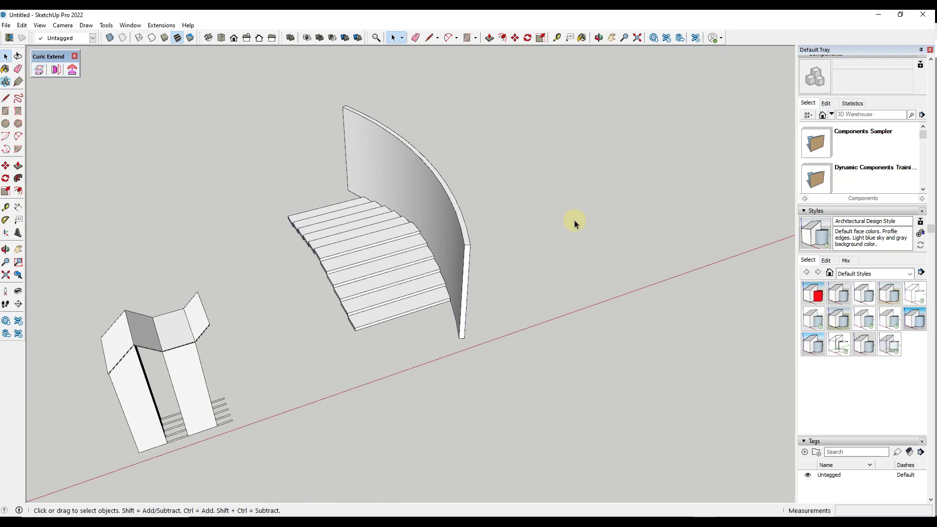
{"action": "scroll", "coordinate": [401, 213], "scroll_direction": "up", "scroll_amount": 4}
{"action": "scroll", "coordinate": [390, 209], "scroll_direction": "down", "scroll_amount": 5}
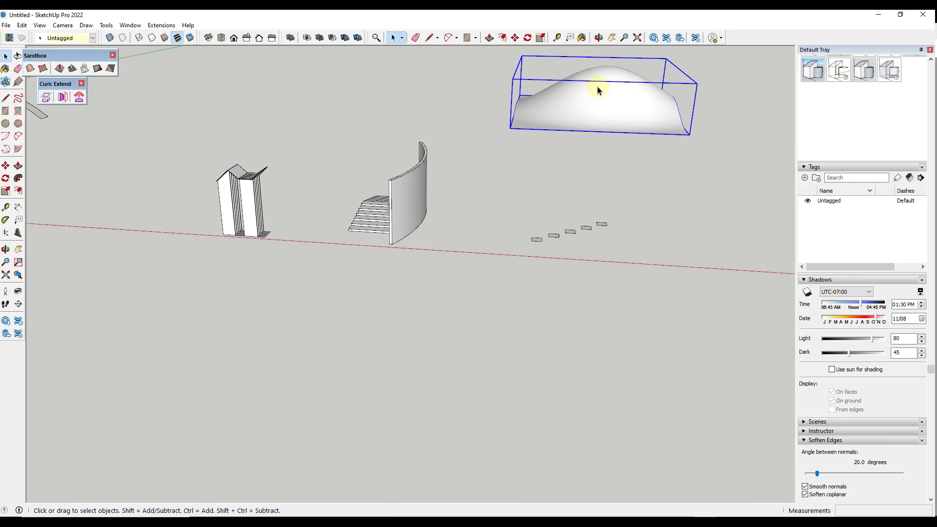
Try to extend the five square footprints up to the domed surface with Extend to Object.
{"action": "scroll", "coordinate": [605, 93], "scroll_direction": "up", "scroll_amount": 3}
{"action": "scroll", "coordinate": [781, 141], "scroll_direction": "up", "scroll_amount": 2}
{"action": "middle_click_drag", "start_coordinate": [791, 142], "coordinate": [536, 195]}
{"action": "middle_click_drag", "start_coordinate": [461, 185], "coordinate": [467, 190]}
{"action": "middle_click_drag", "start_coordinate": [457, 293], "coordinate": [464, 292]}
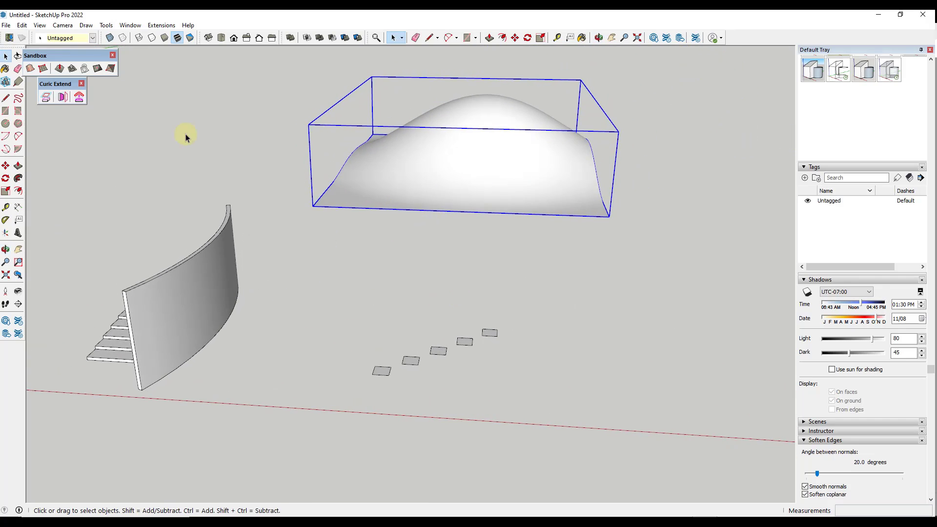
{"action": "left_click", "coordinate": [79, 97]}
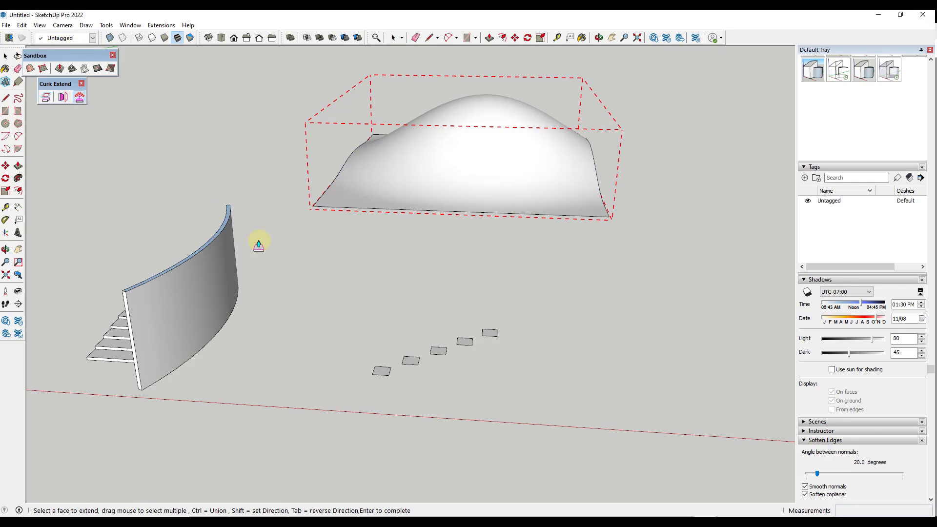
{"action": "left_click_drag", "start_coordinate": [318, 283], "coordinate": [567, 421]}
{"action": "middle_click_drag", "start_coordinate": [566, 421], "coordinate": [345, 322]}
{"action": "middle_click_drag", "start_coordinate": [369, 244], "coordinate": [459, 221]}
{"action": "key", "text": "space"}
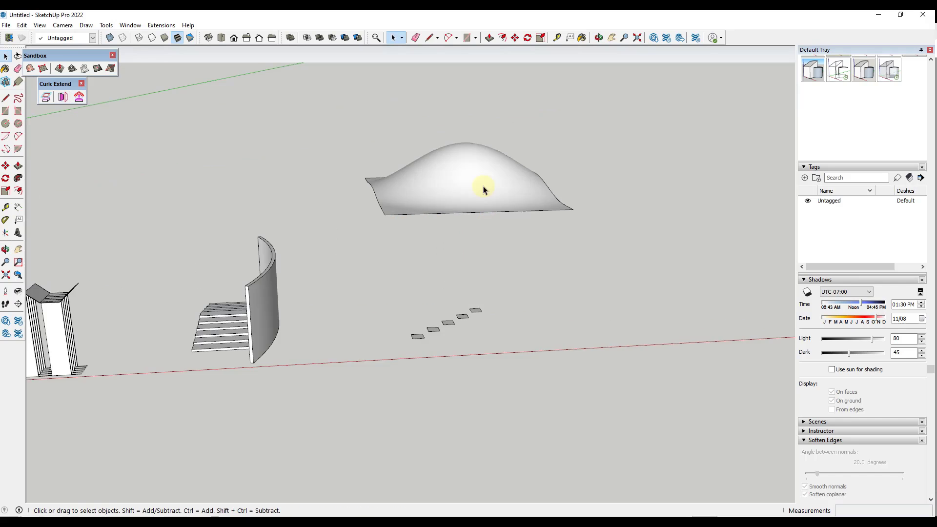
Display the Extrusion Tools toolbar and move it clear of the Sandbox toolbar.
{"action": "scroll", "coordinate": [473, 185], "scroll_direction": "up", "scroll_amount": 3}
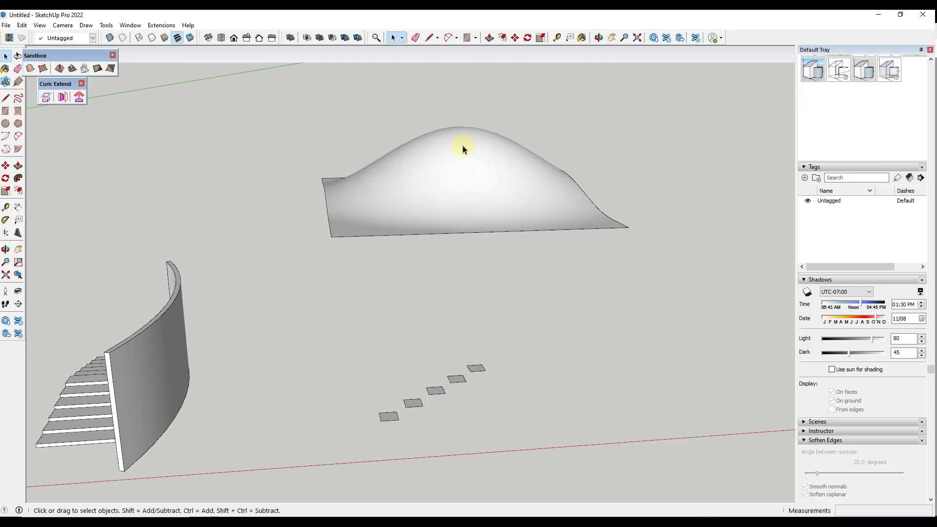
{"action": "scroll", "coordinate": [492, 217], "scroll_direction": "down", "scroll_amount": 3}
{"action": "scroll", "coordinate": [474, 336], "scroll_direction": "up", "scroll_amount": 3}
{"action": "scroll", "coordinate": [473, 325], "scroll_direction": "down", "scroll_amount": 2}
{"action": "right_click", "coordinate": [747, 36]}
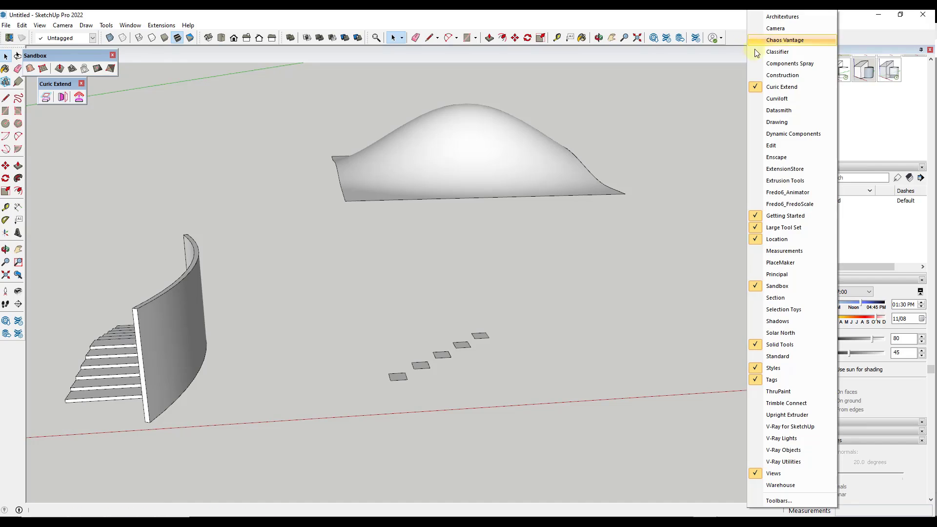
{"action": "left_click", "coordinate": [798, 179]}
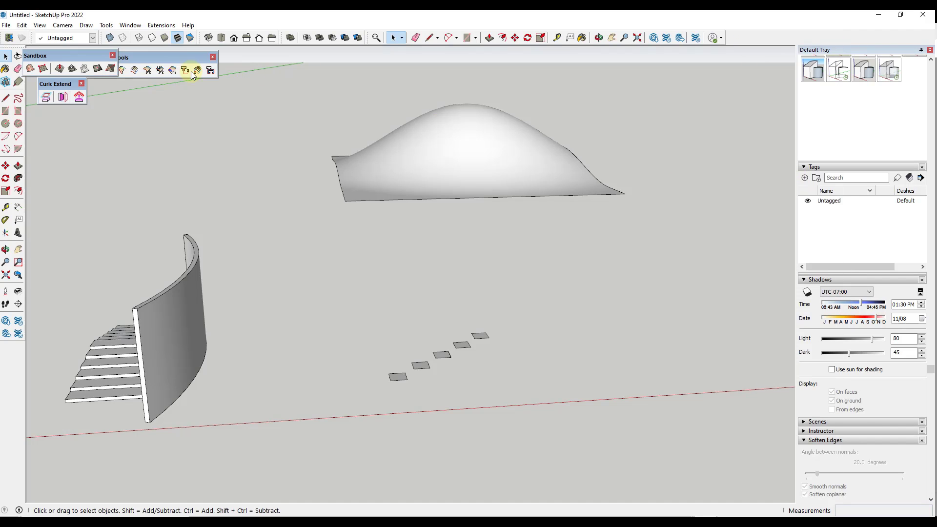
{"action": "left_click_drag", "start_coordinate": [153, 57], "coordinate": [211, 57]}
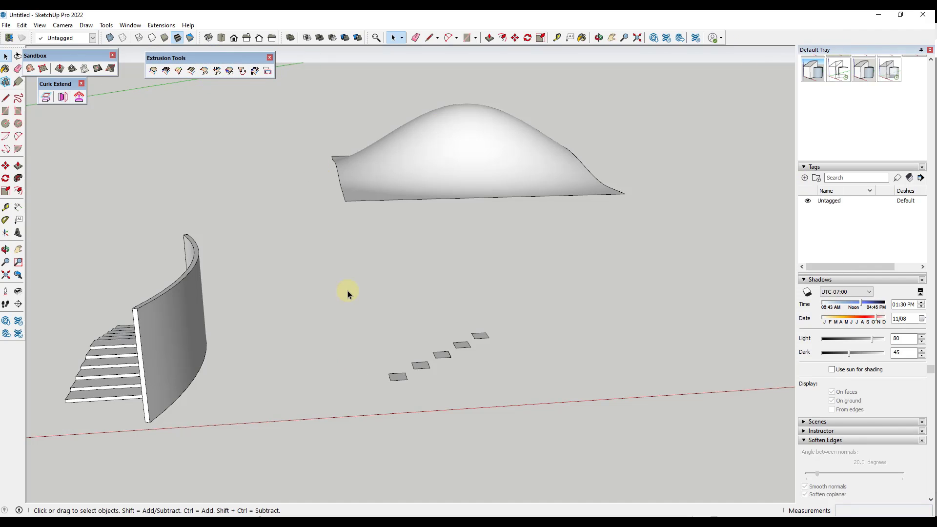
Extrude the five squares vertically to the domed surface with Extrude Edges by Vector to Object, reversing the faces and keeping the extrusion grouped.
{"action": "left_click_drag", "start_coordinate": [351, 288], "coordinate": [539, 460]}
{"action": "left_click", "coordinate": [217, 71]}
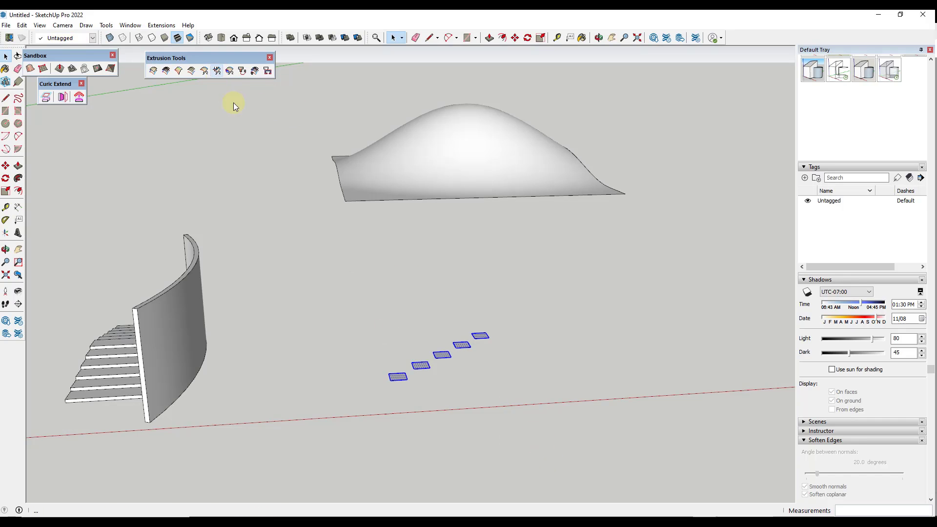
{"action": "left_click", "coordinate": [390, 381]}
{"action": "left_click", "coordinate": [387, 80]}
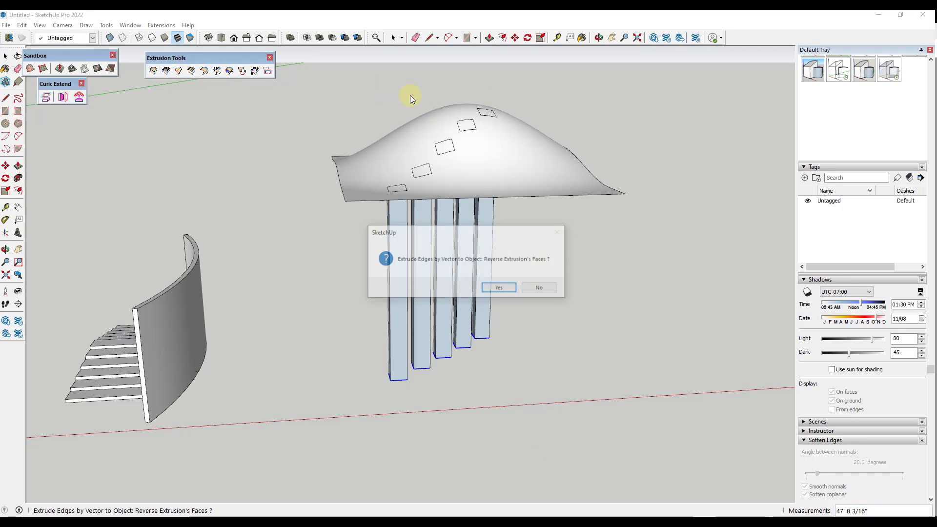
{"action": "left_click", "coordinate": [505, 289]}
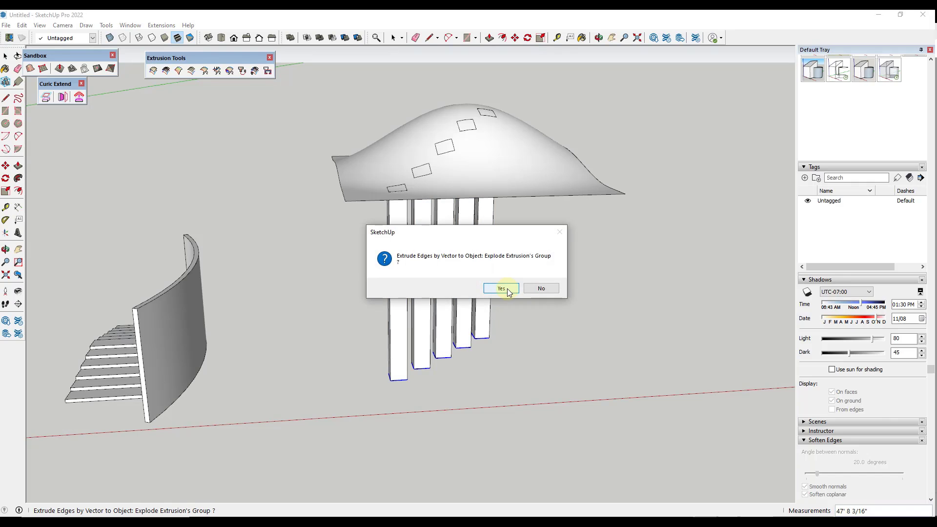
{"action": "left_click", "coordinate": [538, 288]}
{"action": "middle_click_drag", "start_coordinate": [504, 310], "coordinate": [403, 177]}
Undo the edge extrusion of the five squares beneath the domed surface.
{"action": "key", "text": "ctrl+z"}
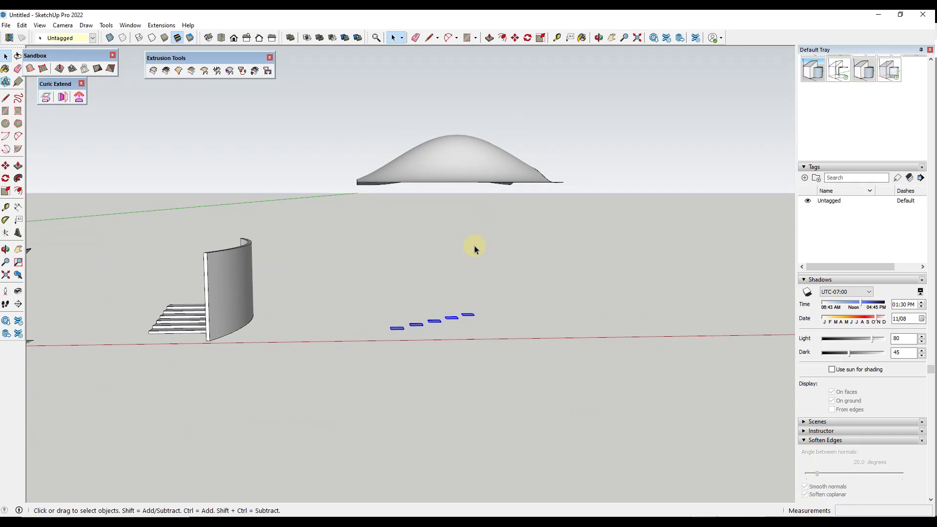
{"action": "middle_click_drag", "start_coordinate": [473, 242], "coordinate": [496, 263]}
Review the folded-roof walls, the stairs at the curved wall and the domed surface with its square footprints.
{"action": "scroll", "coordinate": [470, 276], "scroll_direction": "up", "scroll_amount": 4}
{"action": "scroll", "coordinate": [582, 284], "scroll_direction": "down", "scroll_amount": 3}
{"action": "scroll", "coordinate": [567, 284], "scroll_direction": "up", "scroll_amount": 1}
{"action": "scroll", "coordinate": [378, 303], "scroll_direction": "up", "scroll_amount": 3}
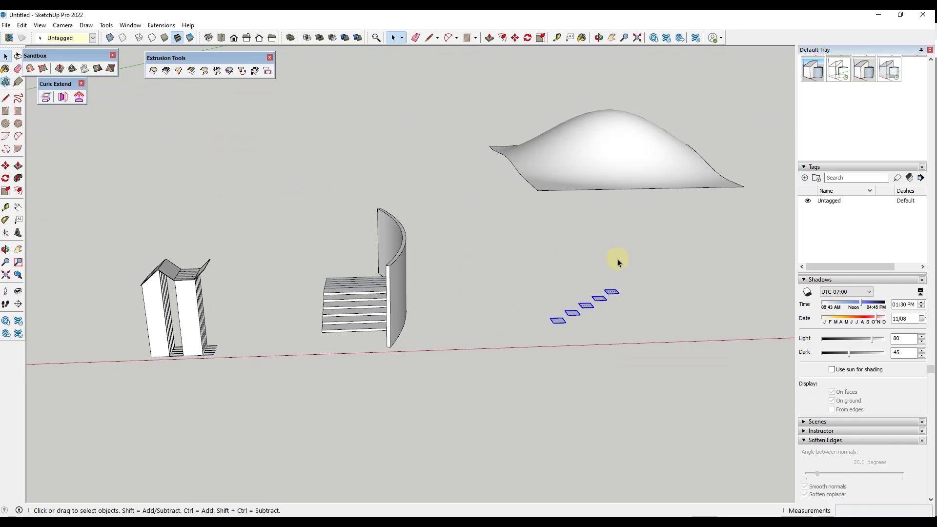
{"action": "middle_click_drag", "start_coordinate": [353, 284], "coordinate": [411, 277], "text": "shift"}
{"action": "scroll", "coordinate": [404, 279], "scroll_direction": "up", "scroll_amount": 5}
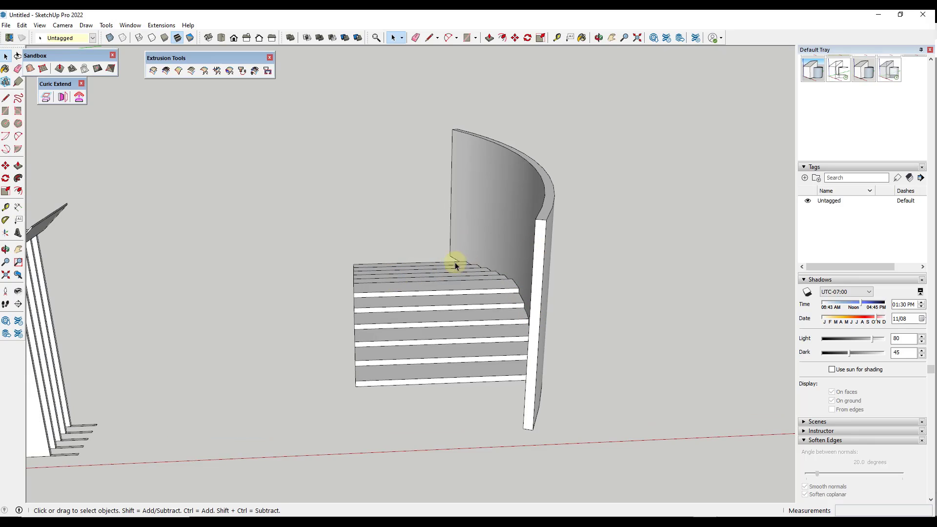
{"action": "scroll", "coordinate": [508, 258], "scroll_direction": "down", "scroll_amount": 5}
{"action": "scroll", "coordinate": [660, 215], "scroll_direction": "up", "scroll_amount": 2}
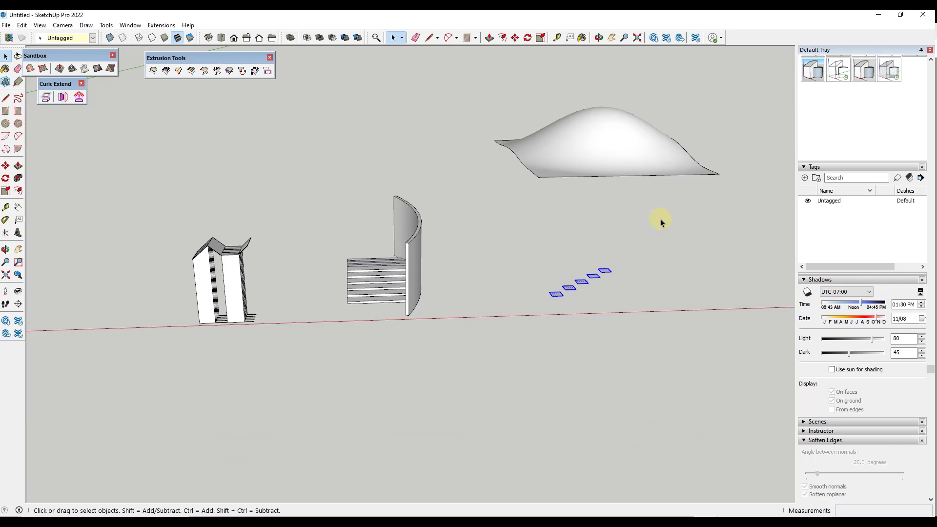
{"action": "scroll", "coordinate": [658, 148], "scroll_direction": "up", "scroll_amount": 2}
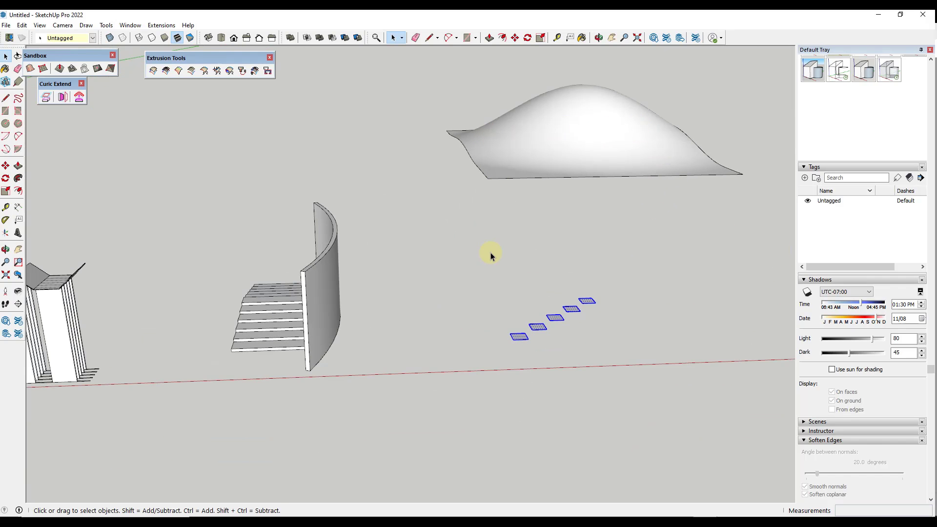